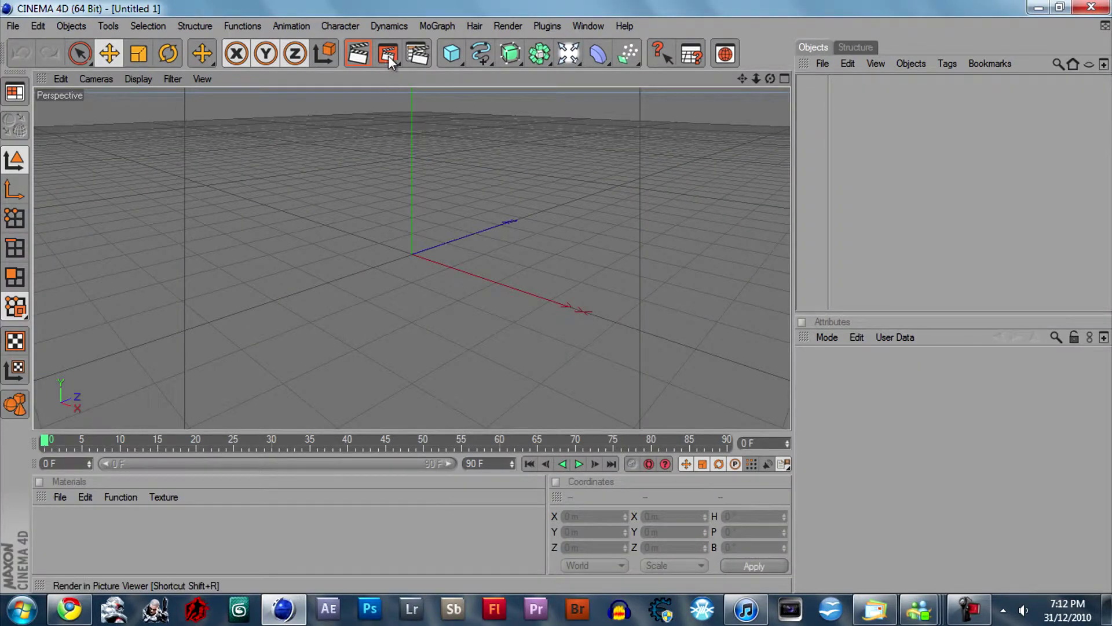
- Apply the HDTV 1080 29.97 output preset for a 1920 x 1080 render at 29.97 fps
{"action": "left_click", "coordinate": [409, 53]}
{"action": "left_click", "coordinate": [152, 62]}
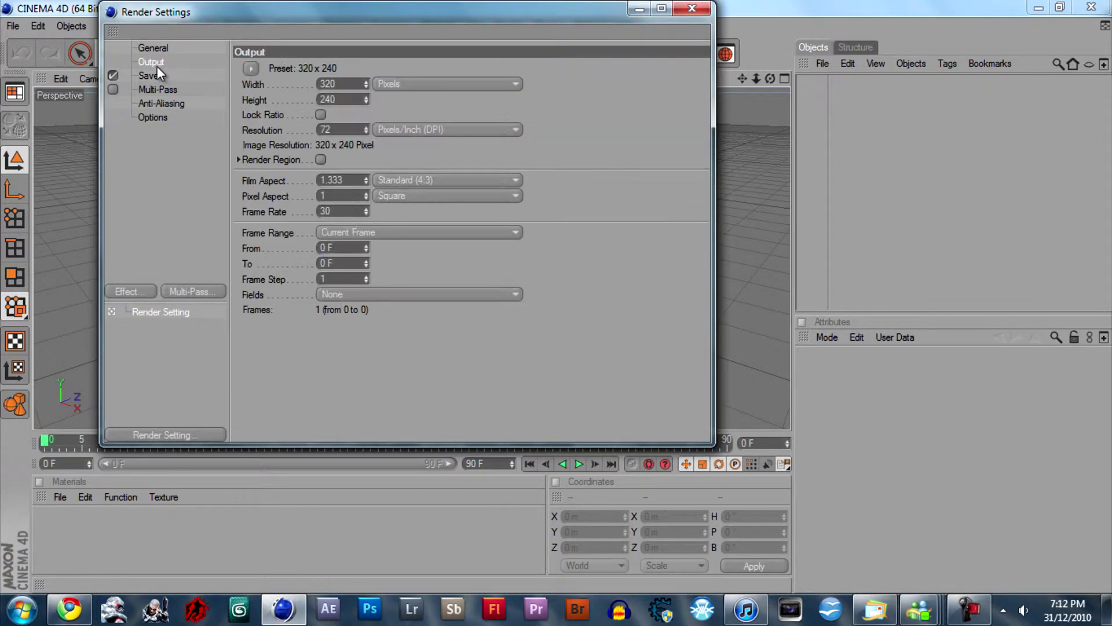
{"action": "left_click", "coordinate": [251, 68]}
{"action": "mouse_move", "coordinate": [286, 121]}
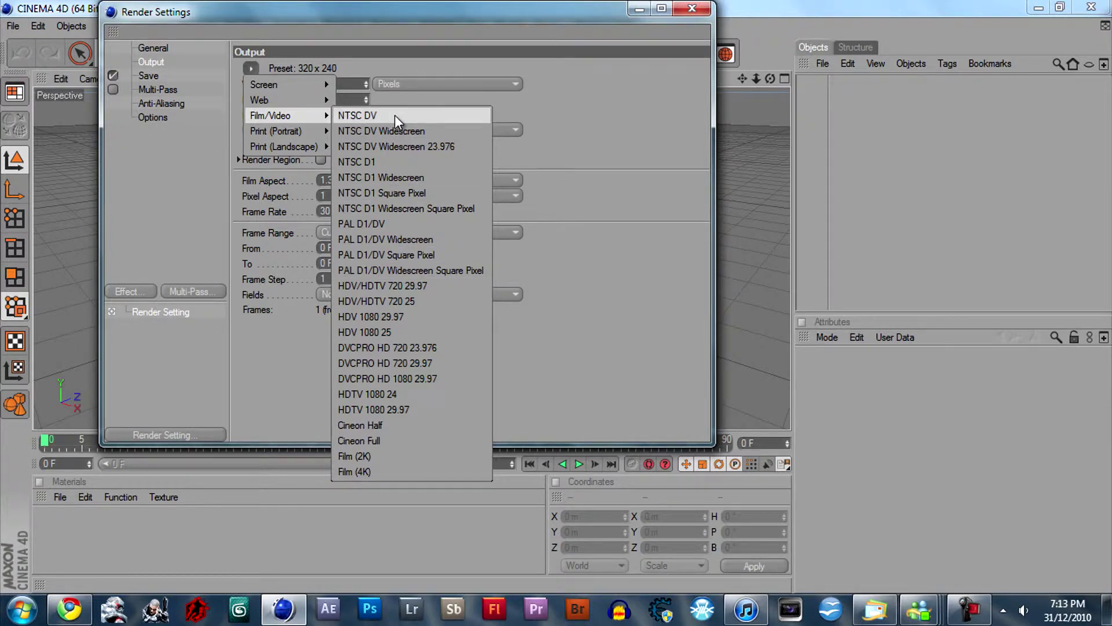
{"action": "left_click", "coordinate": [395, 410]}
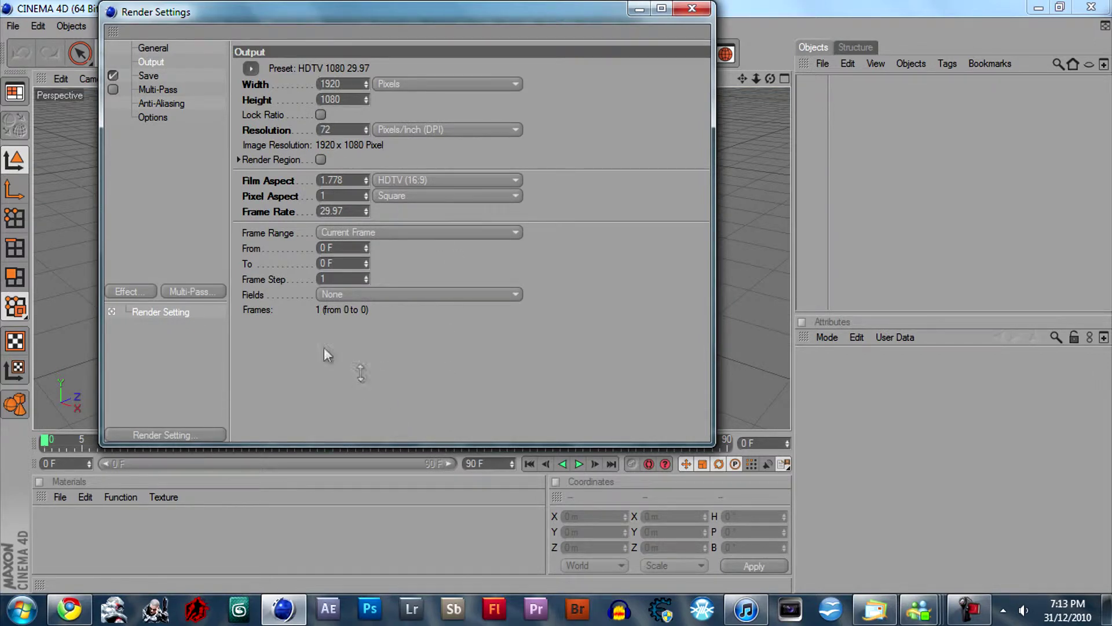
- Add Ambient Occlusion and Global Illumination effects to the render settings
{"action": "left_click", "coordinate": [128, 291]}
{"action": "left_click", "coordinate": [207, 276]}
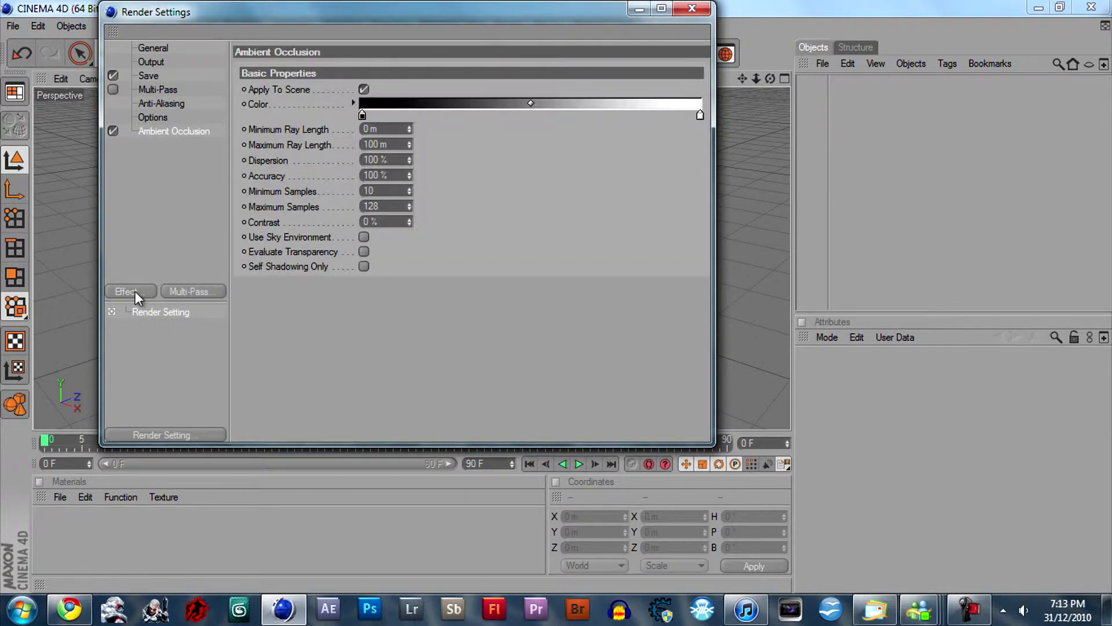
{"action": "left_click", "coordinate": [135, 291]}
{"action": "left_click", "coordinate": [187, 383]}
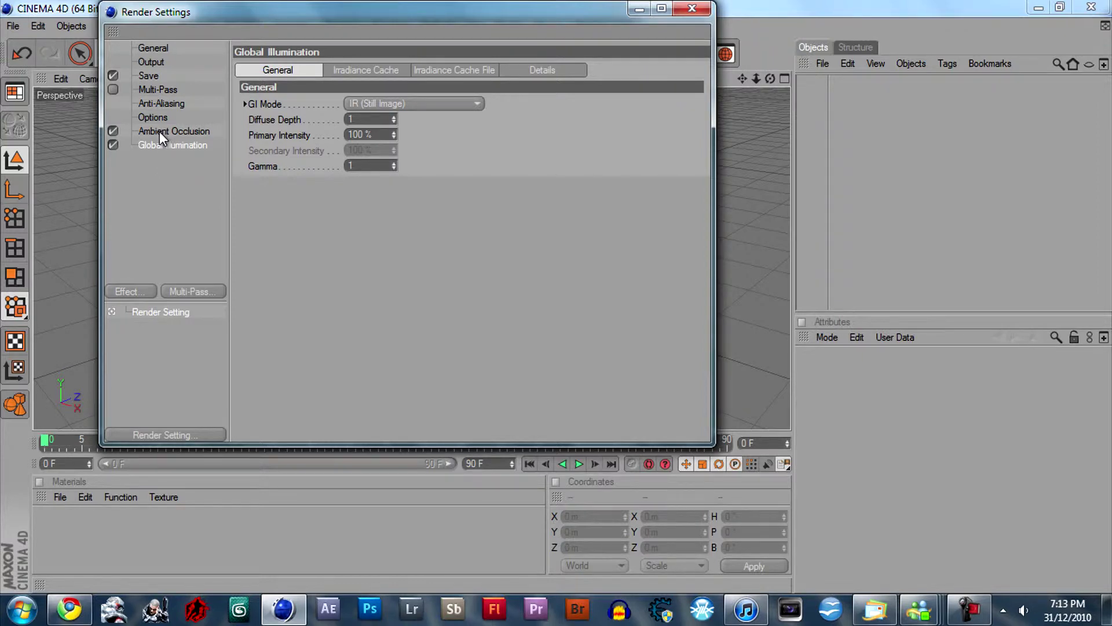
- Save rendered frames as JPEG at quality 100 with Include Sound turned off
{"action": "left_click", "coordinate": [154, 73]}
{"action": "left_click", "coordinate": [405, 114]}
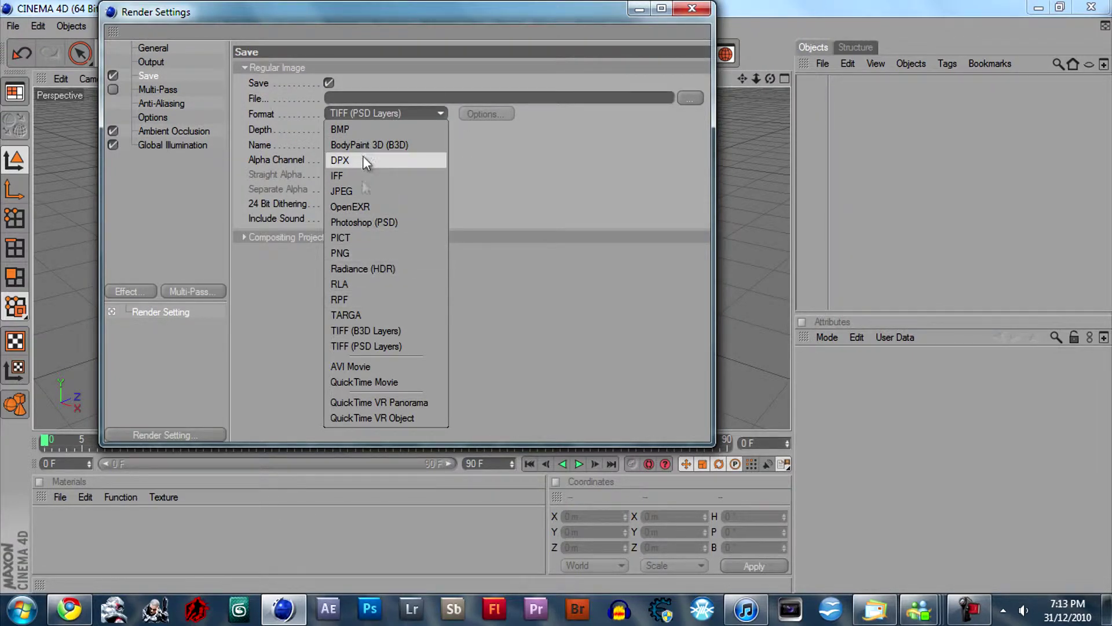
{"action": "left_click", "coordinate": [354, 194]}
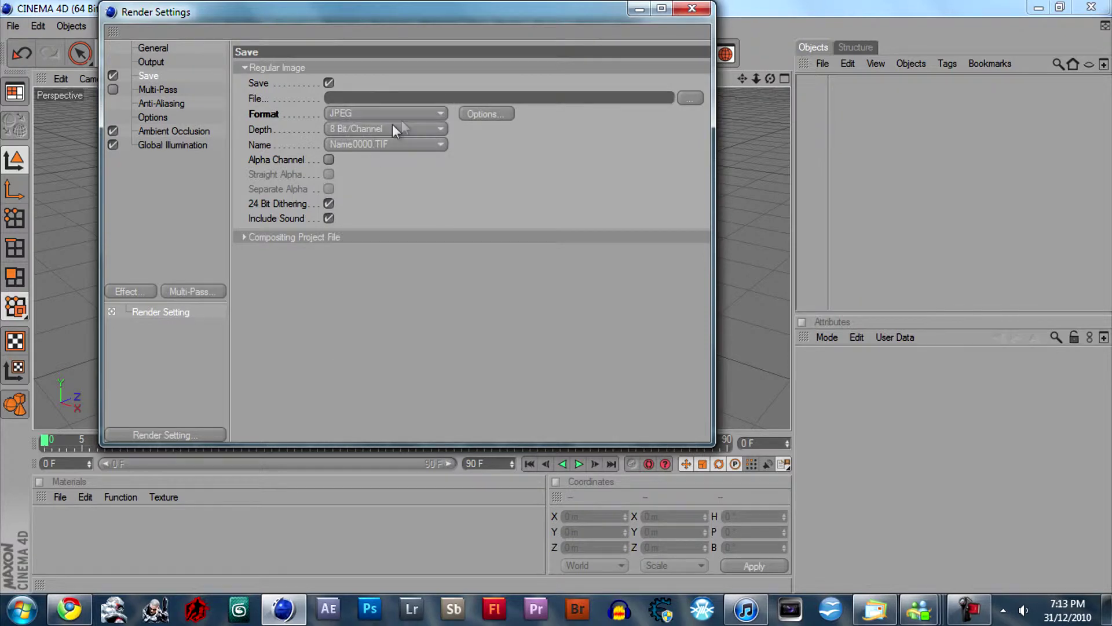
{"action": "left_click", "coordinate": [473, 115]}
{"action": "left_click_drag", "start_coordinate": [502, 114], "coordinate": [630, 122]}
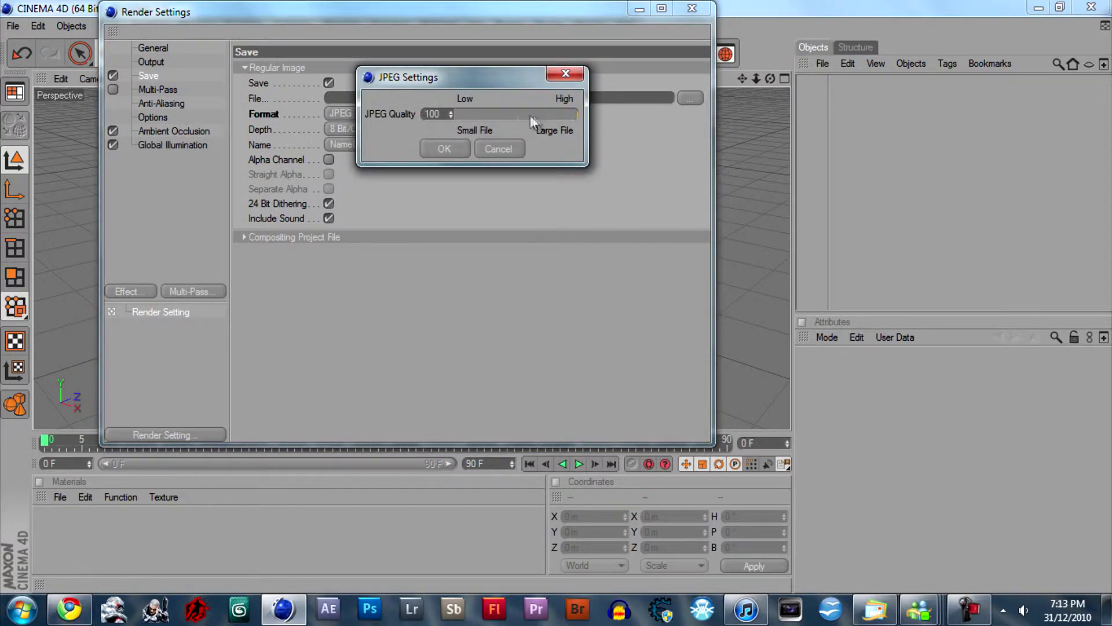
{"action": "left_click", "coordinate": [441, 150]}
{"action": "left_click", "coordinate": [329, 218]}
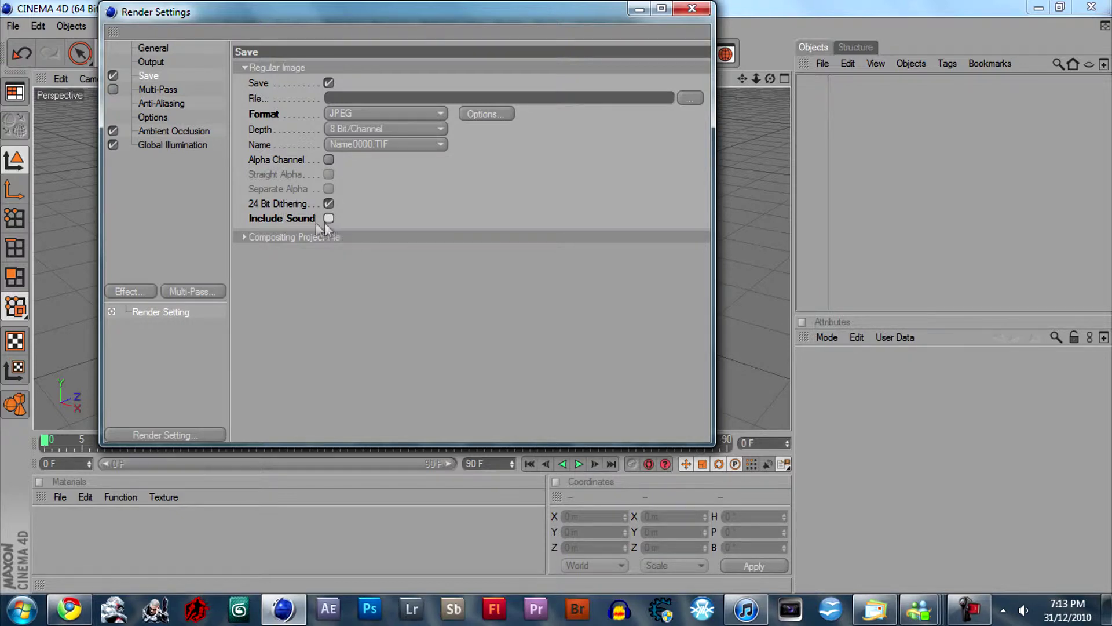
- Browse to the Desktop for the output file and create a new folder named Xbreaker
{"action": "left_click", "coordinate": [689, 98]}
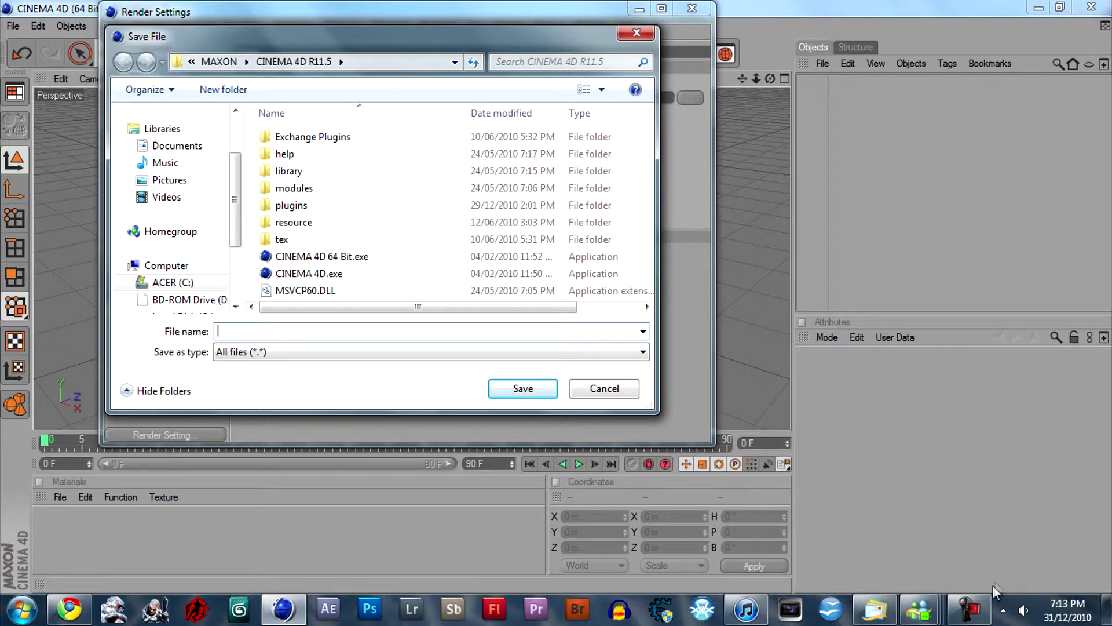
{"action": "left_click", "coordinate": [978, 606]}
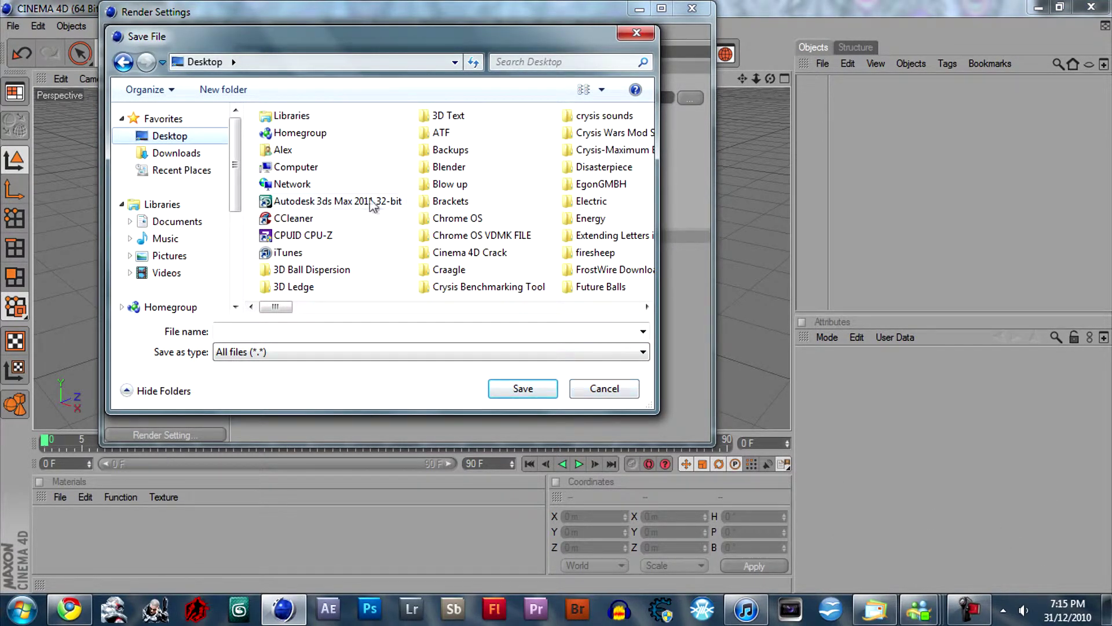
{"action": "left_click_drag", "start_coordinate": [355, 35], "coordinate": [383, 36]}
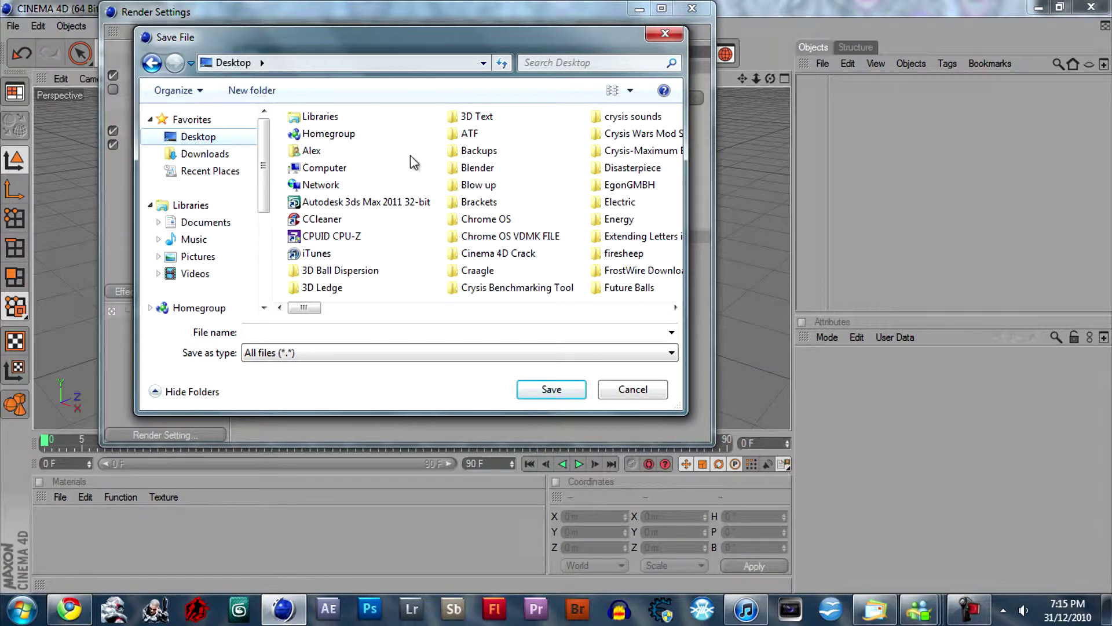
{"action": "right_click", "coordinate": [451, 264]}
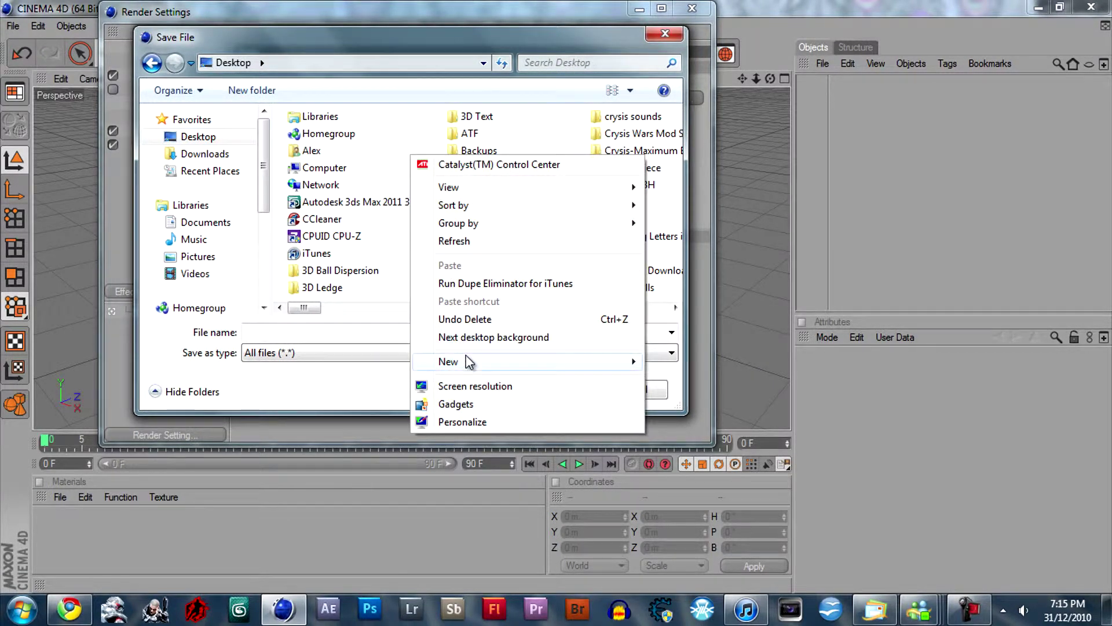
{"action": "mouse_move", "coordinate": [469, 361]}
{"action": "left_click", "coordinate": [684, 66]}
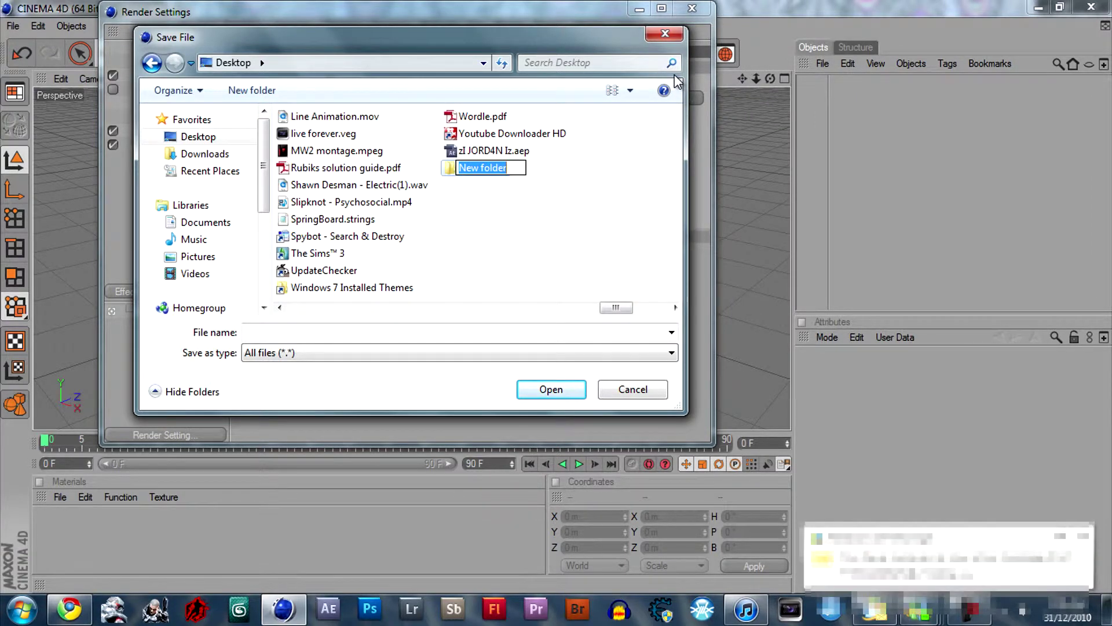
{"action": "type", "text": "X"}
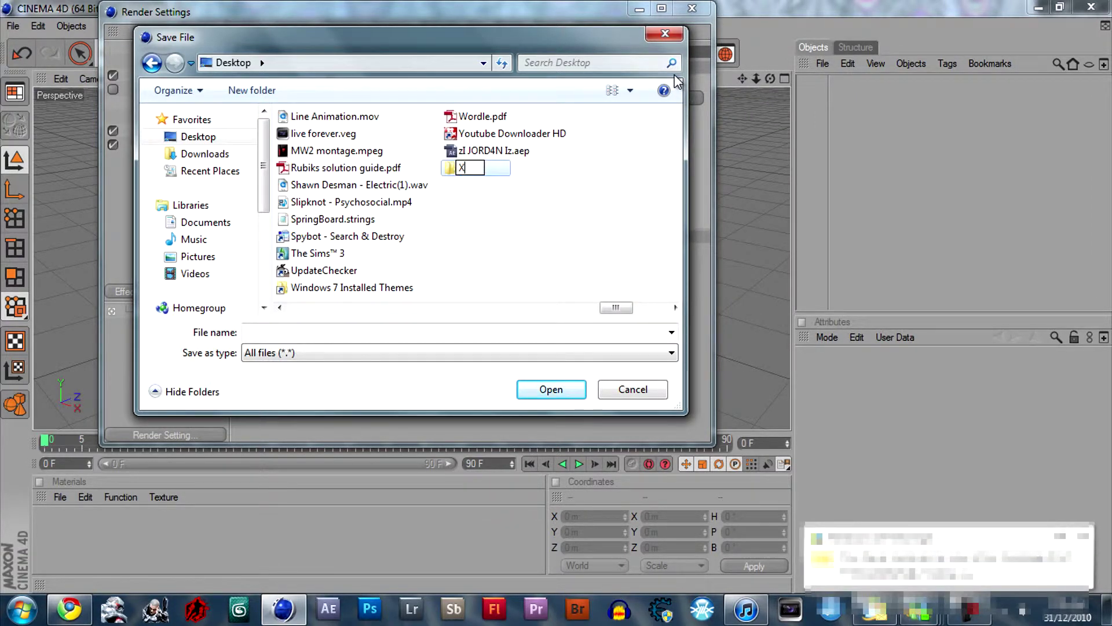
{"action": "type", "text": "breaker"}
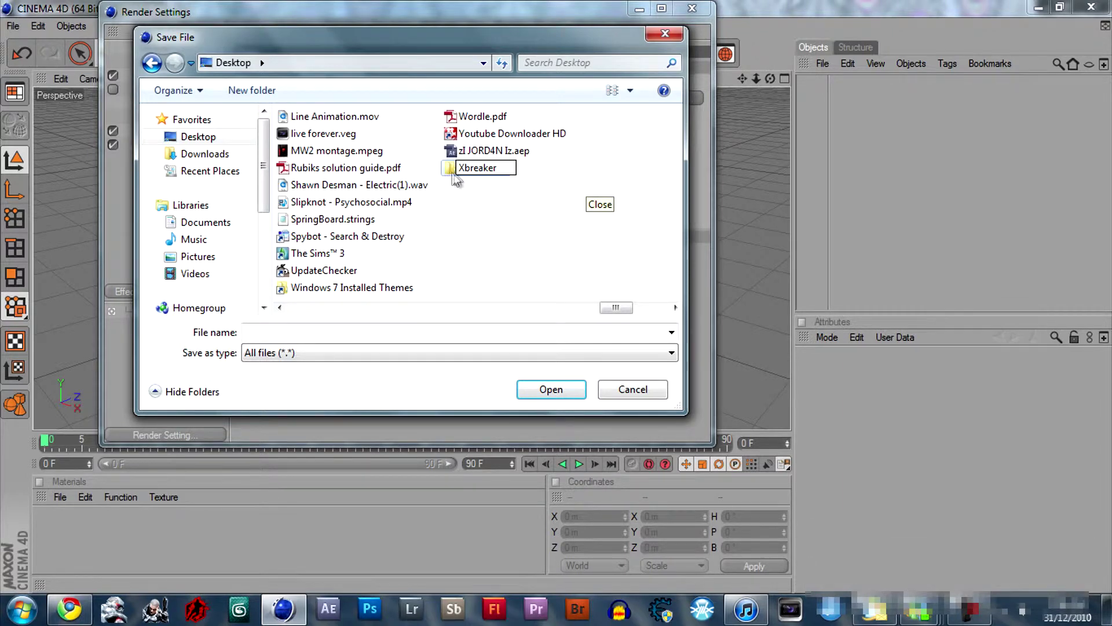
{"action": "key", "text": "Return"}
- Open the Xbreaker folder and enter Xbreaker as the output file name
{"action": "double_click", "coordinate": [472, 169]}
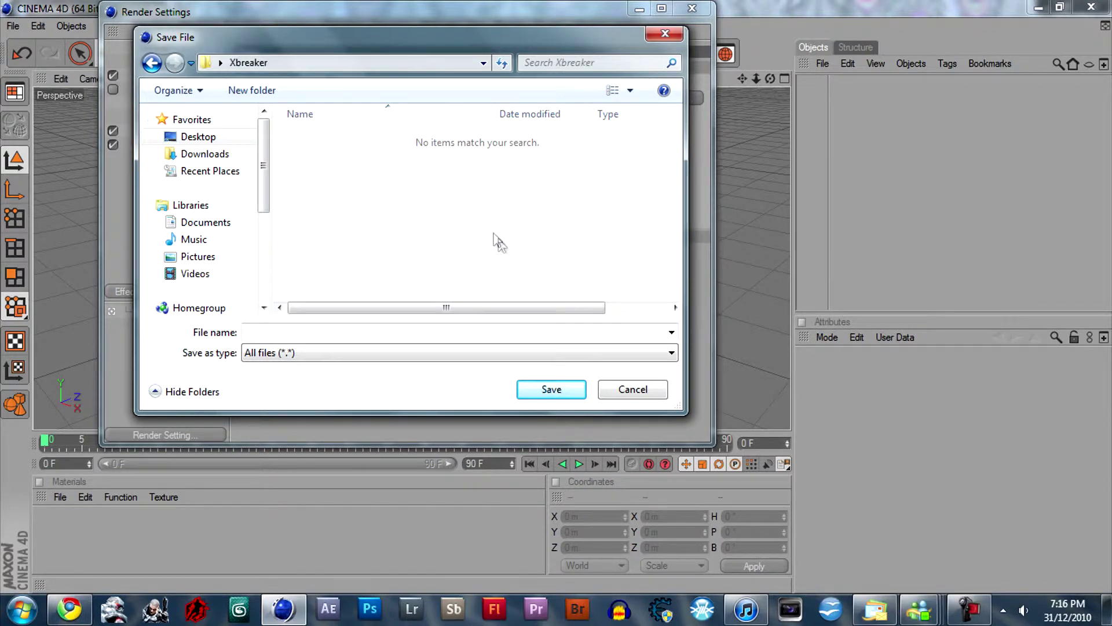
{"action": "left_click", "coordinate": [969, 609]}
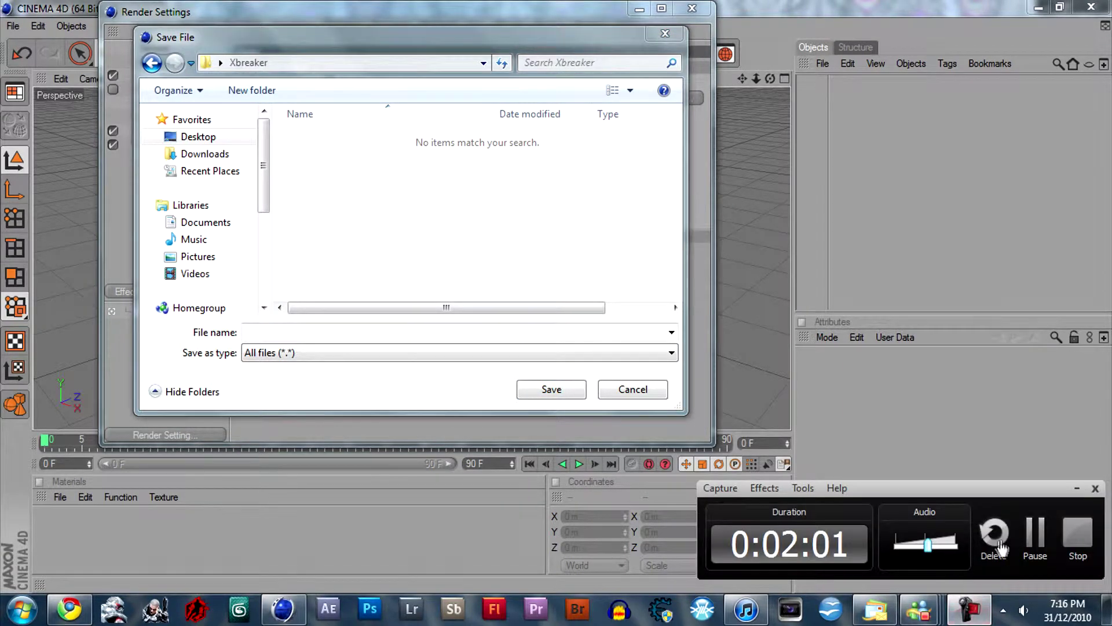
{"action": "left_click", "coordinate": [1017, 545]}
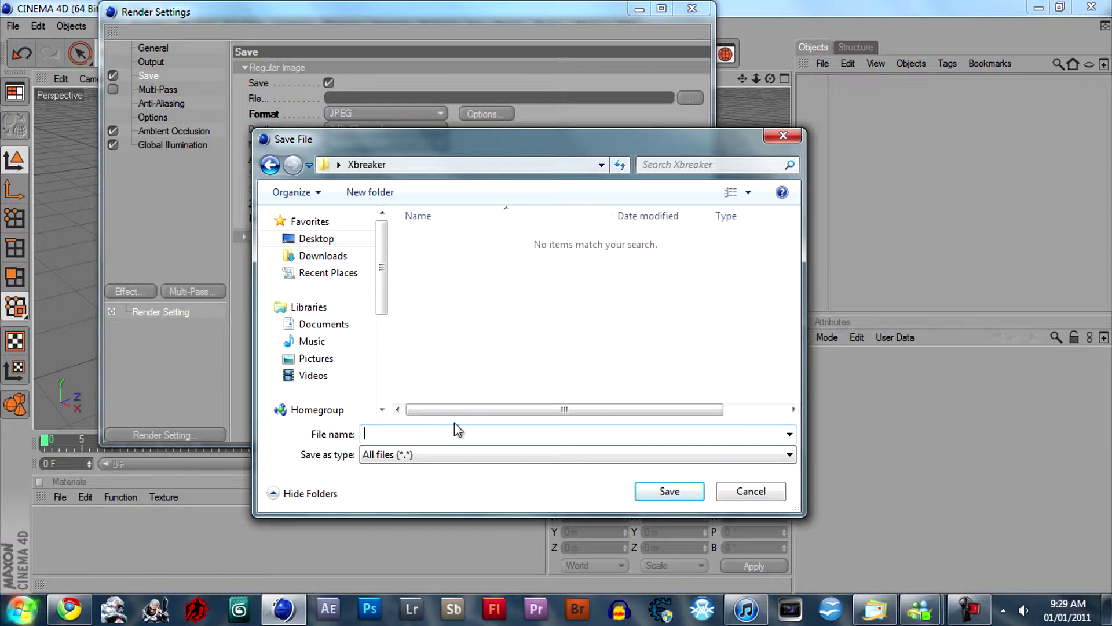
{"action": "type", "text": "Xbreaker"}
- Confirm the Xbreaker save path, set anti-aliasing to Best, and close Render Settings
{"action": "left_click", "coordinate": [654, 490]}
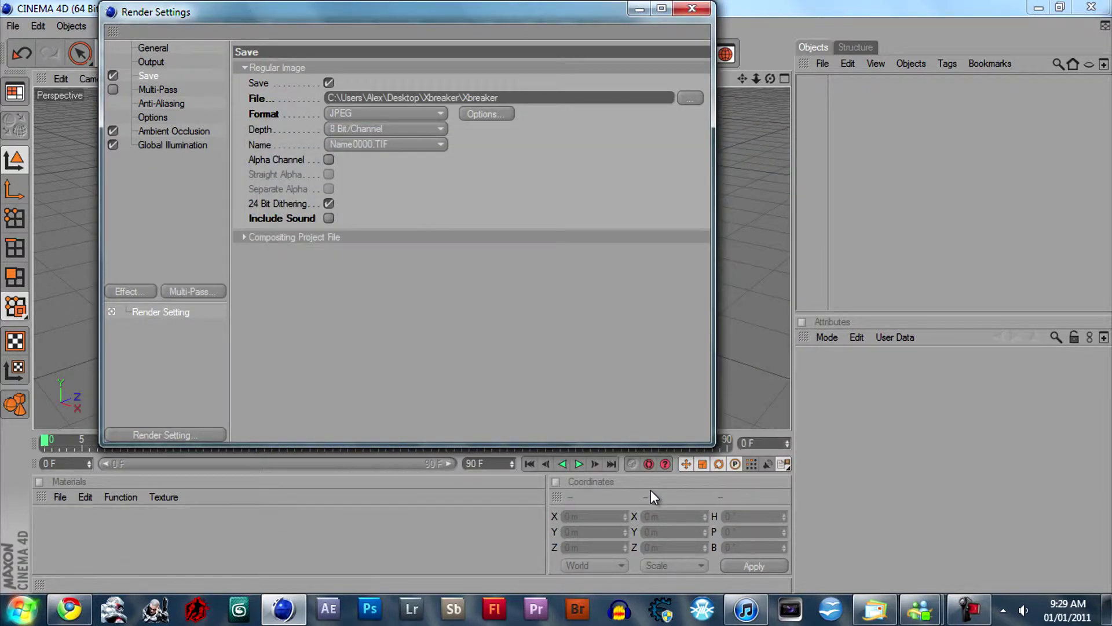
{"action": "left_click", "coordinate": [174, 109]}
{"action": "left_click", "coordinate": [394, 68]}
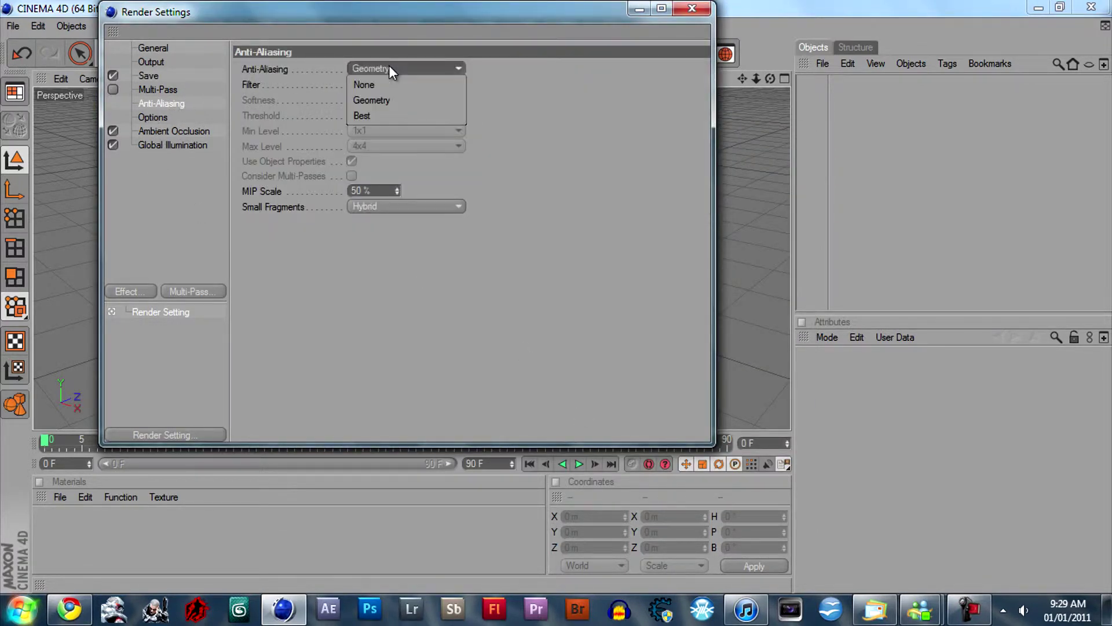
{"action": "left_click", "coordinate": [378, 116]}
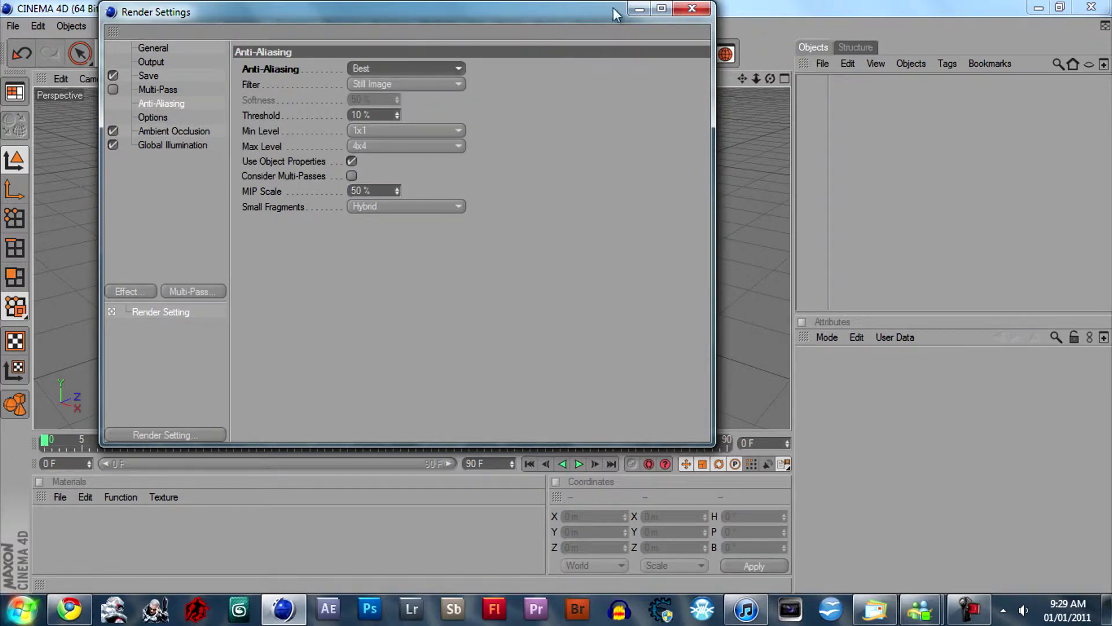
{"action": "left_click", "coordinate": [690, 10]}
{"action": "left_click_drag", "start_coordinate": [770, 79], "coordinate": [561, 174]}
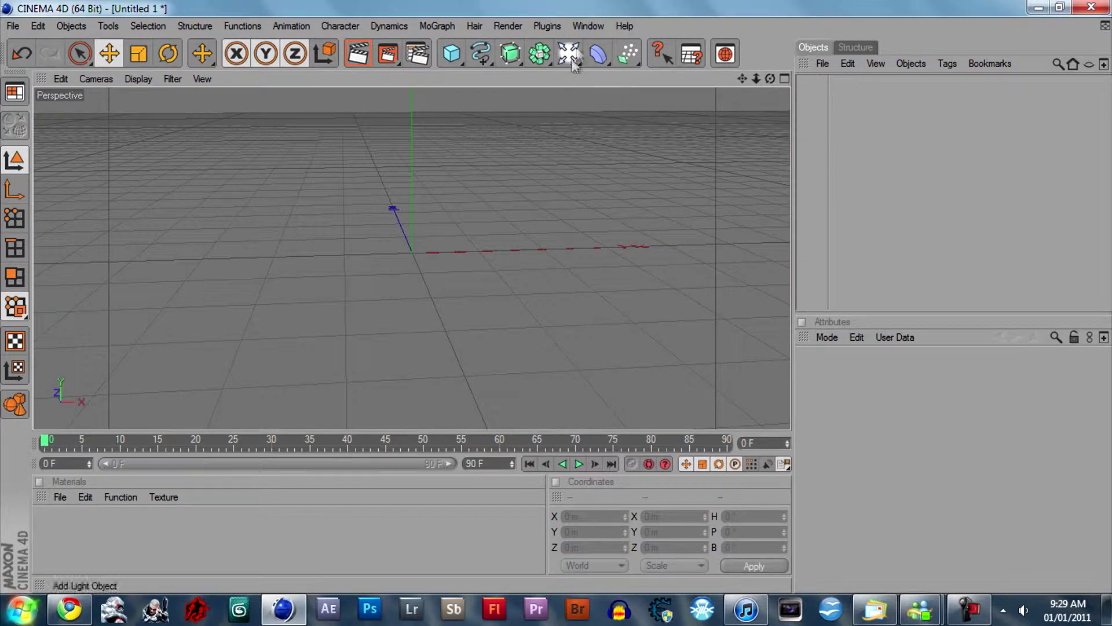
- Add a Floor object and attach a MoGraph Rigid Body tag to it
{"action": "left_click_drag", "start_coordinate": [569, 70], "coordinate": [711, 133]}
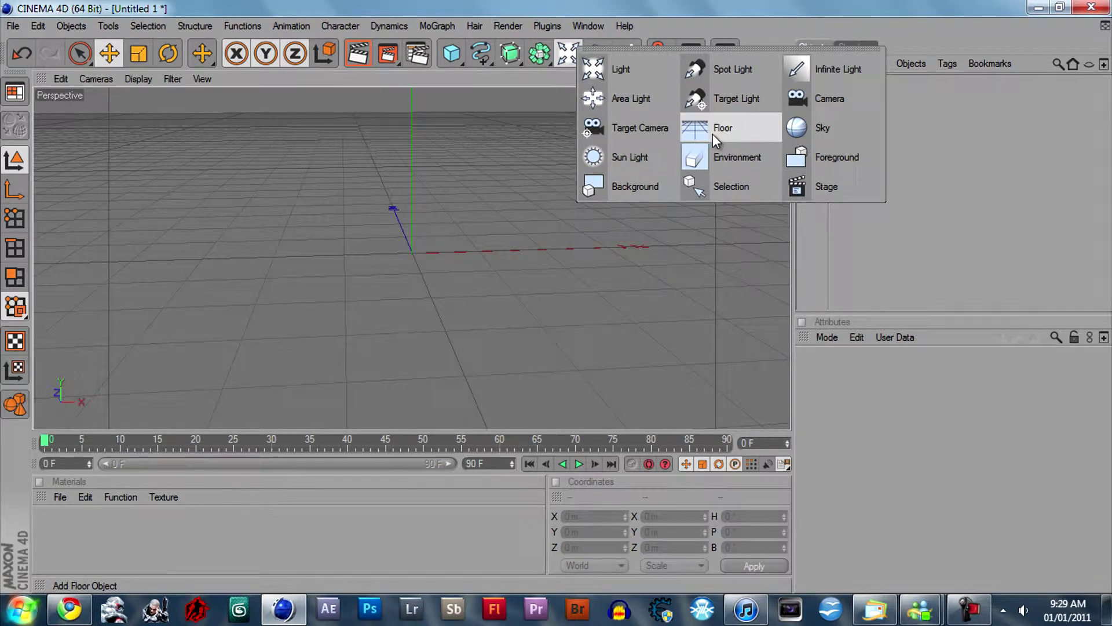
{"action": "left_click_drag", "start_coordinate": [713, 134], "coordinate": [712, 133]}
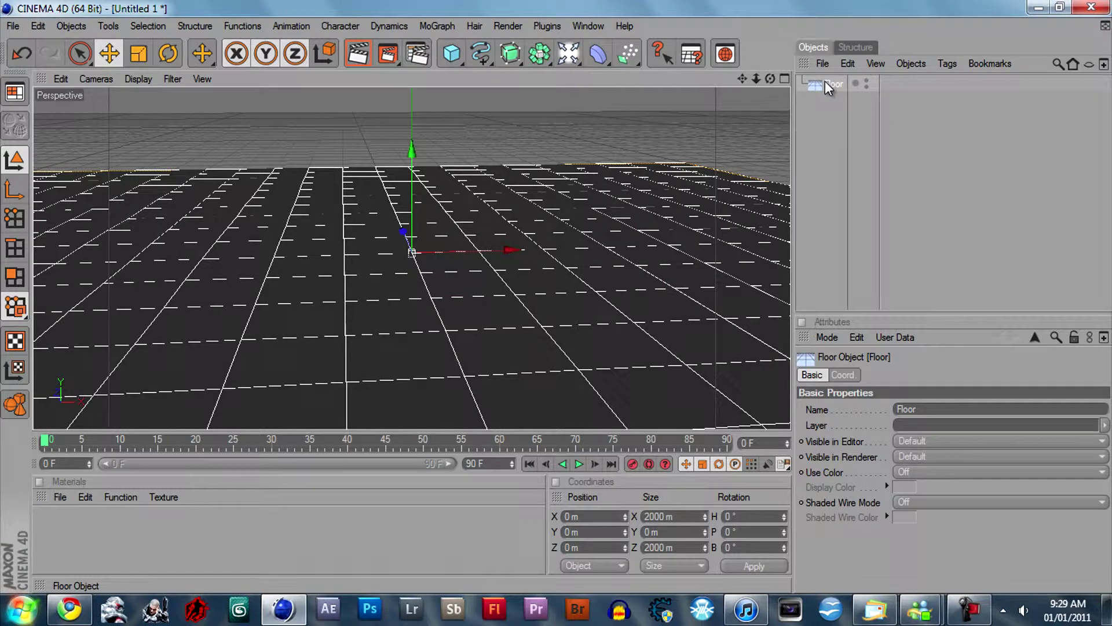
{"action": "right_click", "coordinate": [825, 82]}
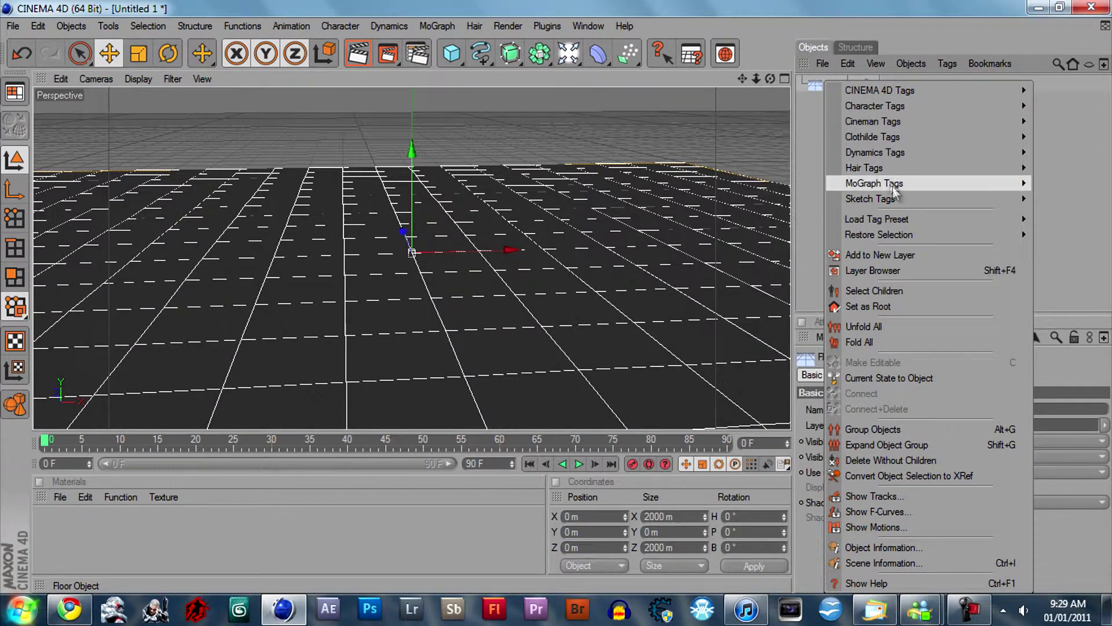
{"action": "mouse_move", "coordinate": [892, 184]}
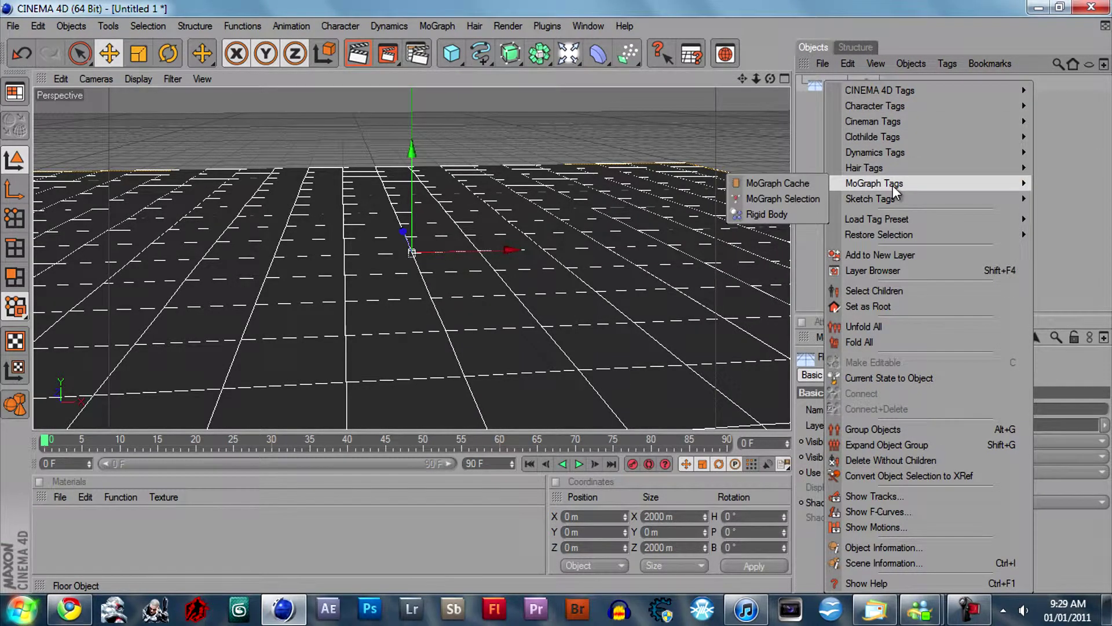
{"action": "left_click", "coordinate": [757, 216]}
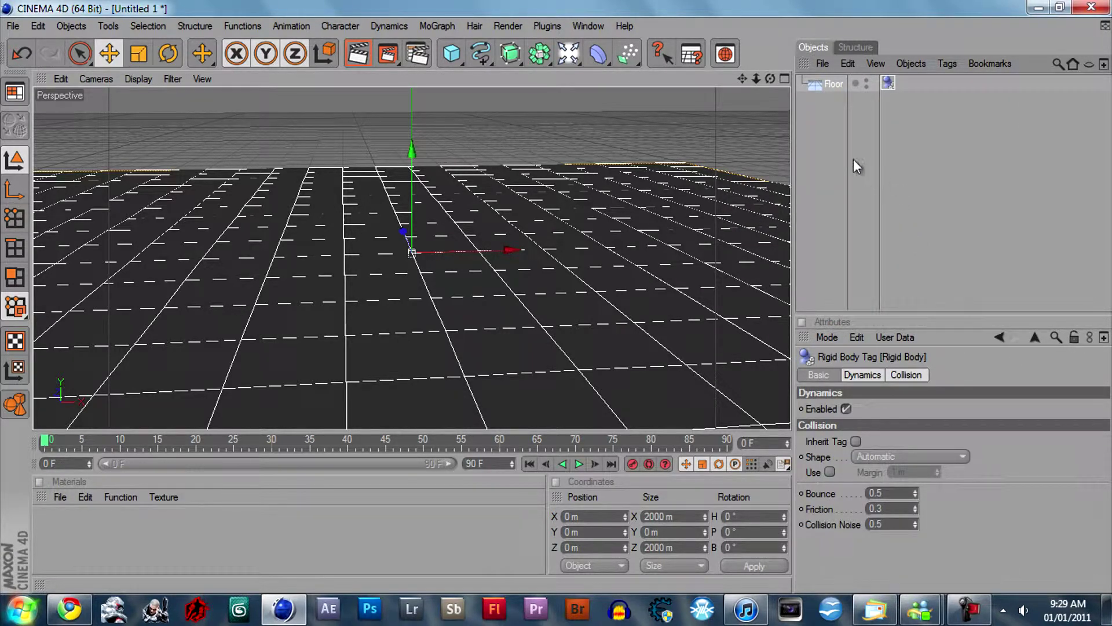
{"action": "left_click_drag", "start_coordinate": [770, 79], "coordinate": [556, 296]}
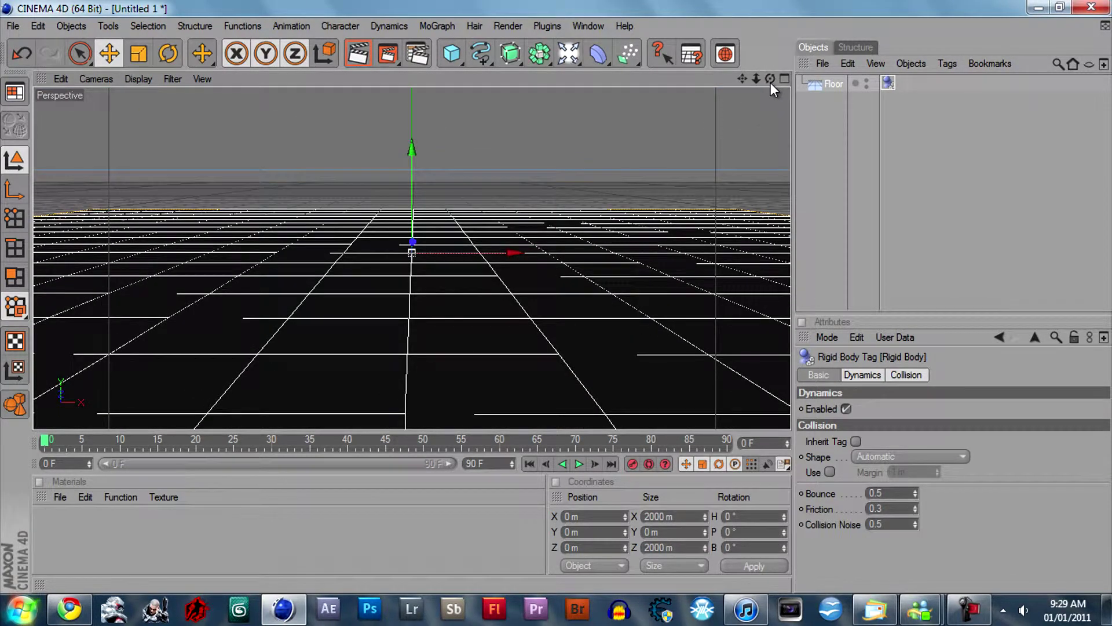
- Add an area light and set its pitch rotation to 90°
{"action": "left_click", "coordinate": [568, 54]}
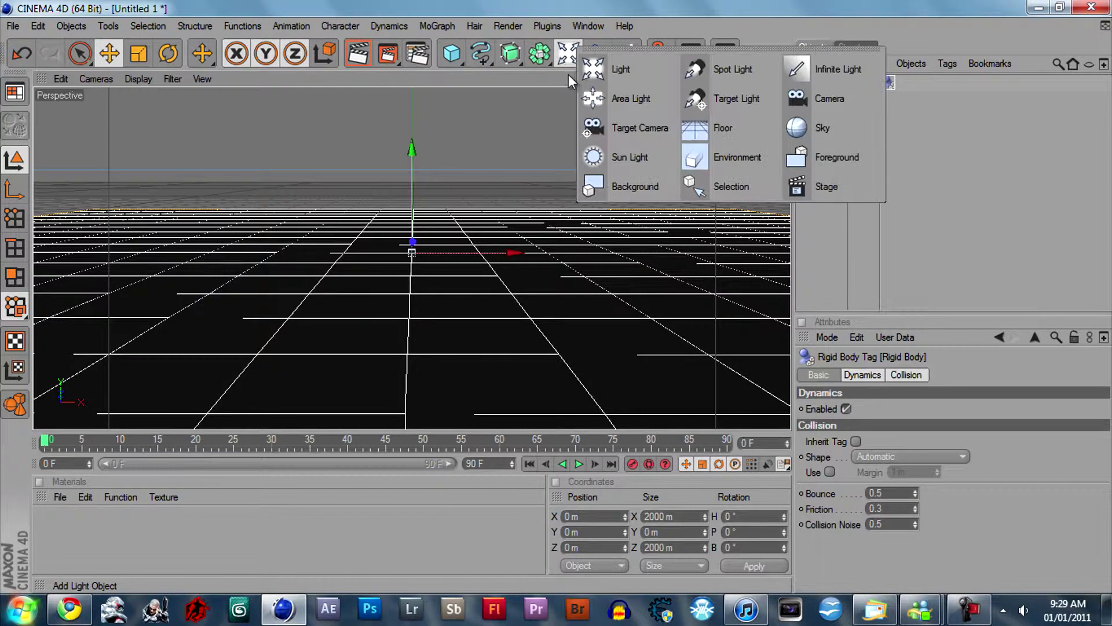
{"action": "left_click", "coordinate": [629, 105]}
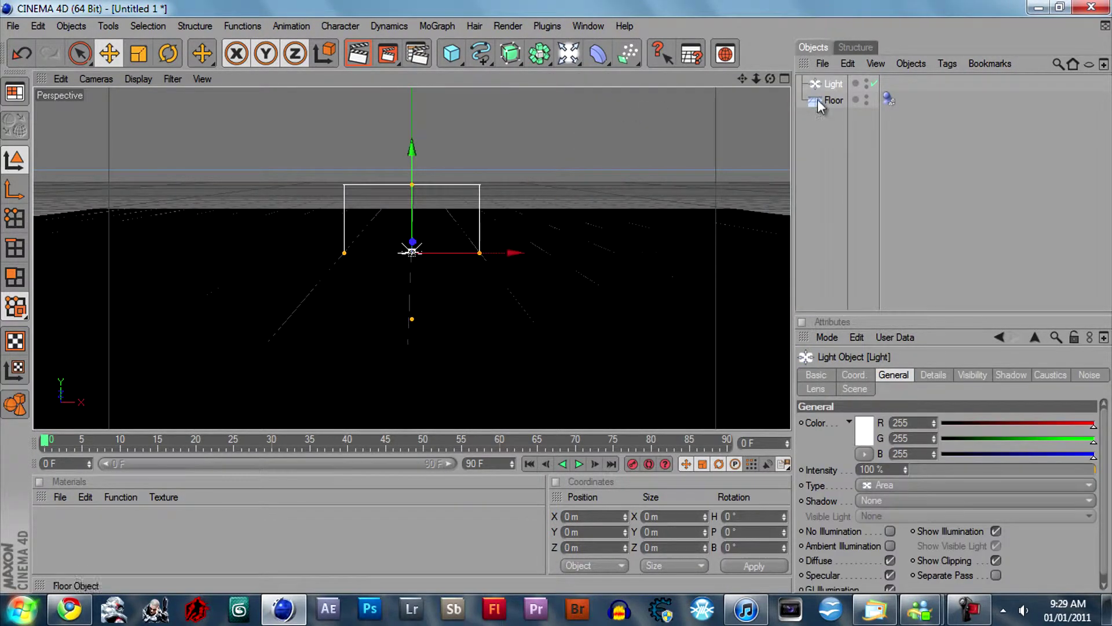
{"action": "left_click", "coordinate": [168, 53]}
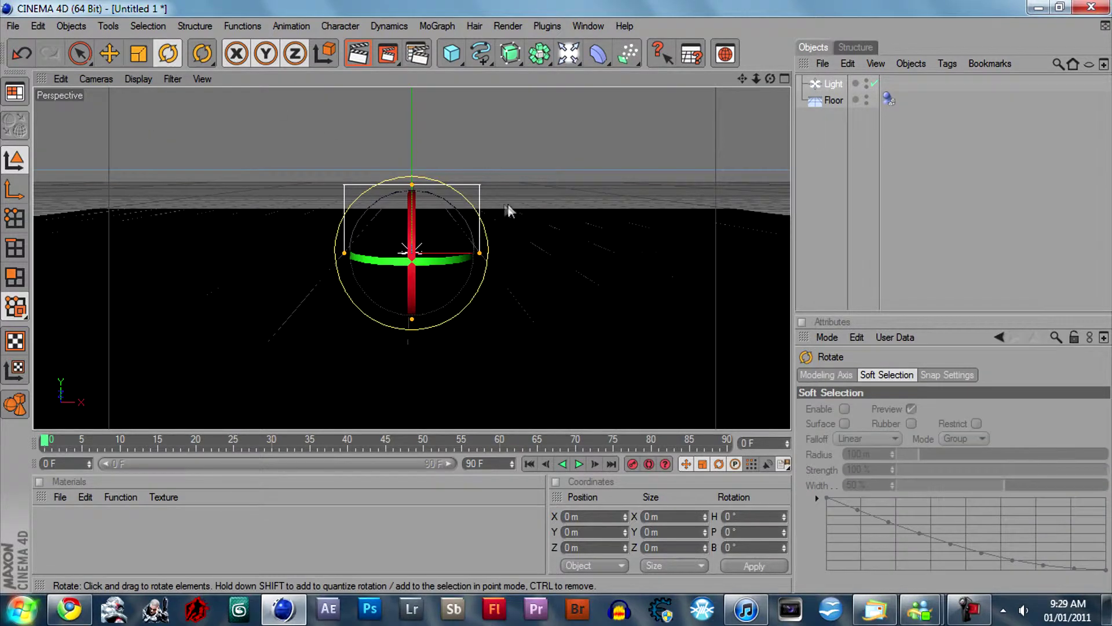
{"action": "left_click_drag", "start_coordinate": [416, 214], "coordinate": [406, 283]}
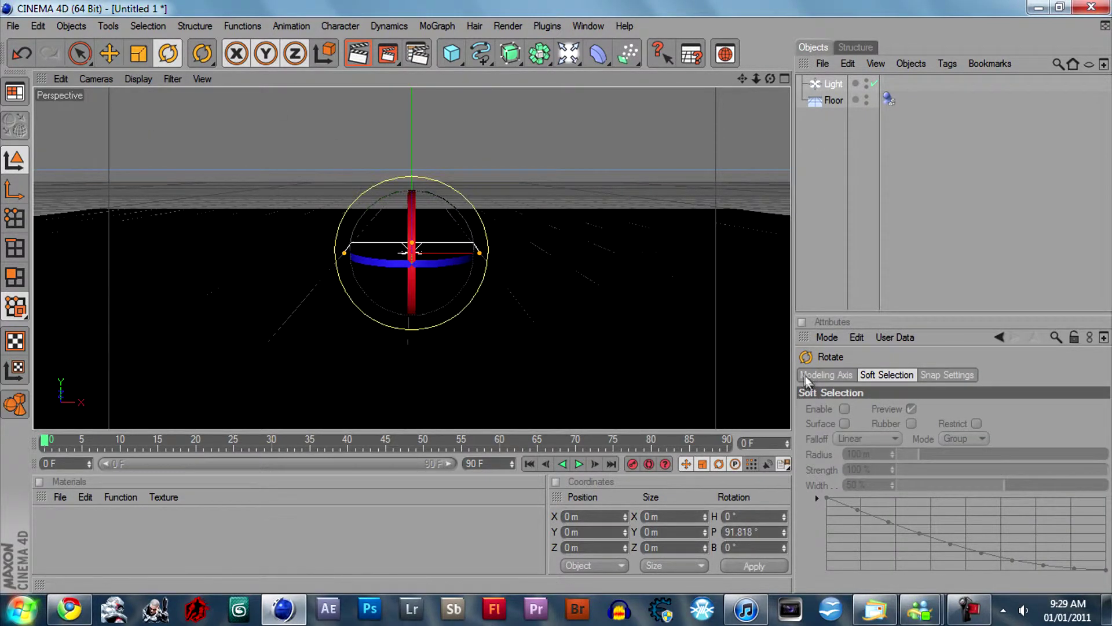
{"action": "left_click", "coordinate": [834, 85]}
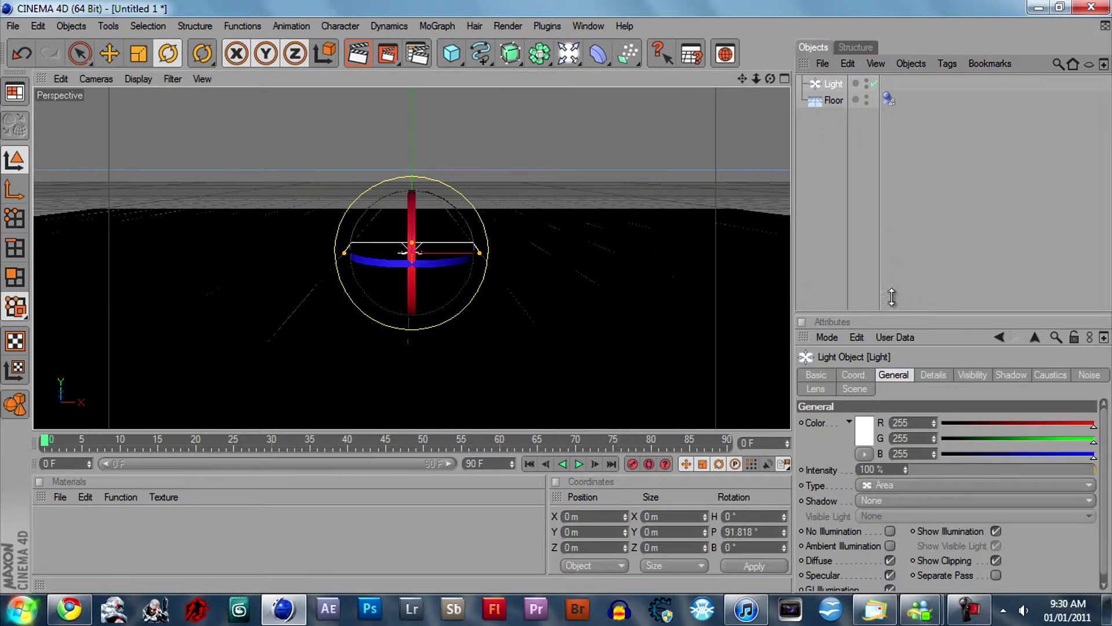
{"action": "left_click", "coordinate": [854, 375]}
{"action": "left_click", "coordinate": [1045, 438]}
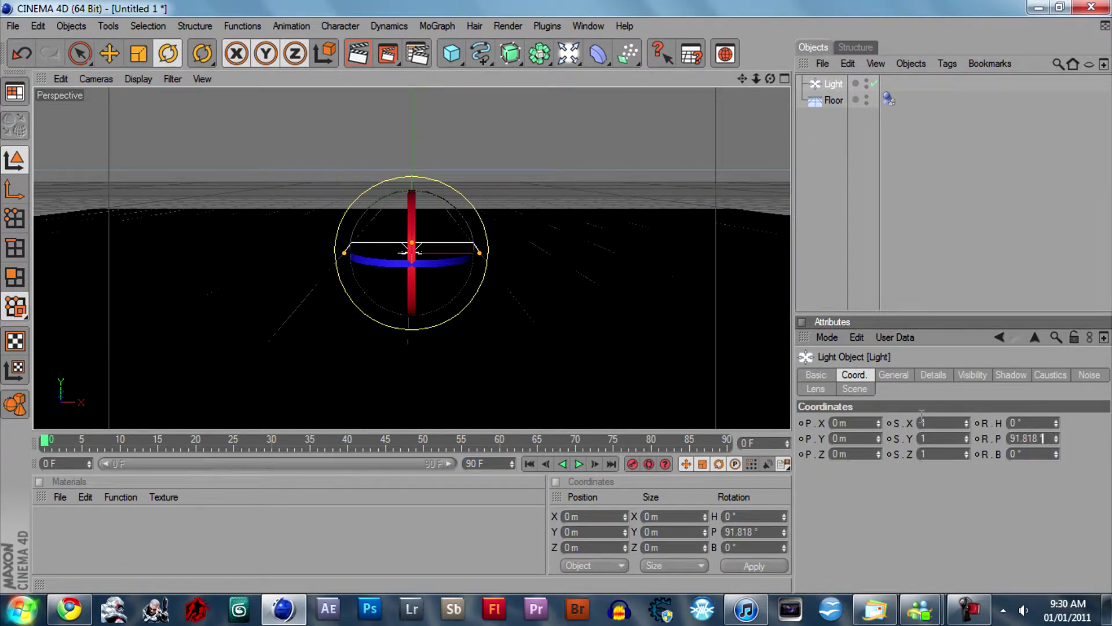
{"action": "key", "text": "Return"}
{"action": "type", "text": "90"}
{"action": "key", "text": "Return"}
- Raise the light to about 412 m, angle it across the floor, and add a Sky object
{"action": "key", "text": "space"}
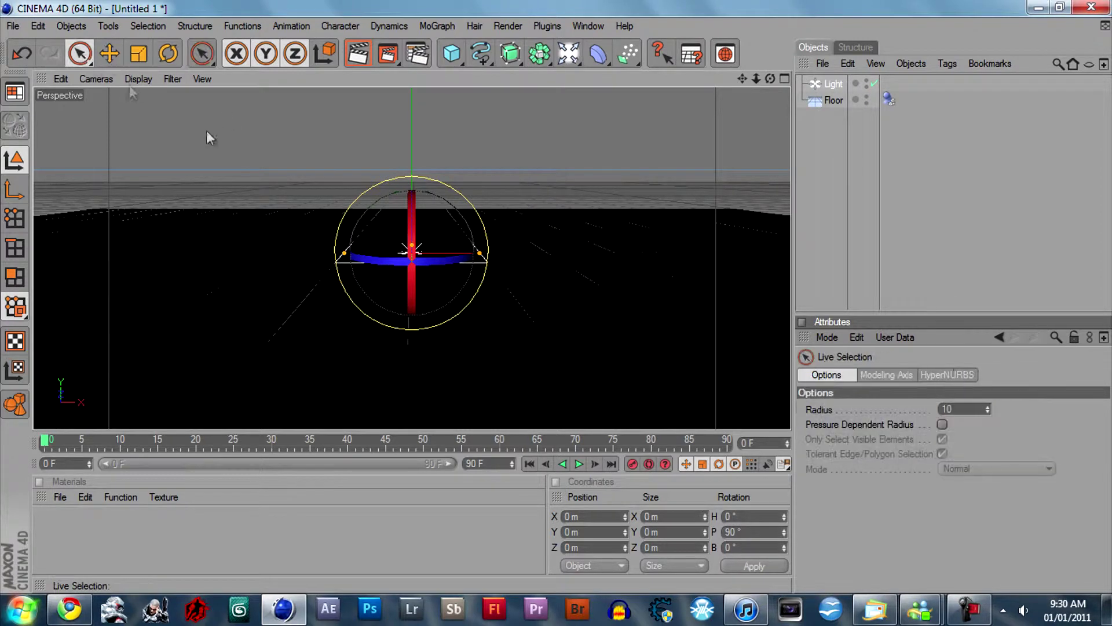
{"action": "left_click_drag", "start_coordinate": [412, 198], "coordinate": [557, 297]}
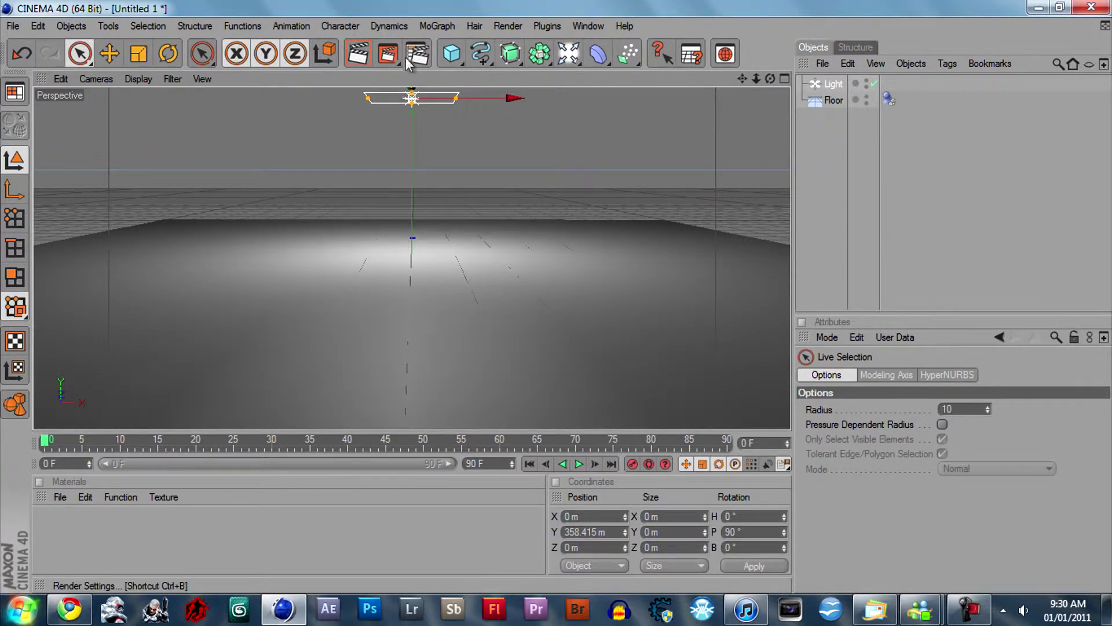
{"action": "left_click_drag", "start_coordinate": [413, 112], "coordinate": [557, 297]}
{"action": "left_click", "coordinate": [168, 53]}
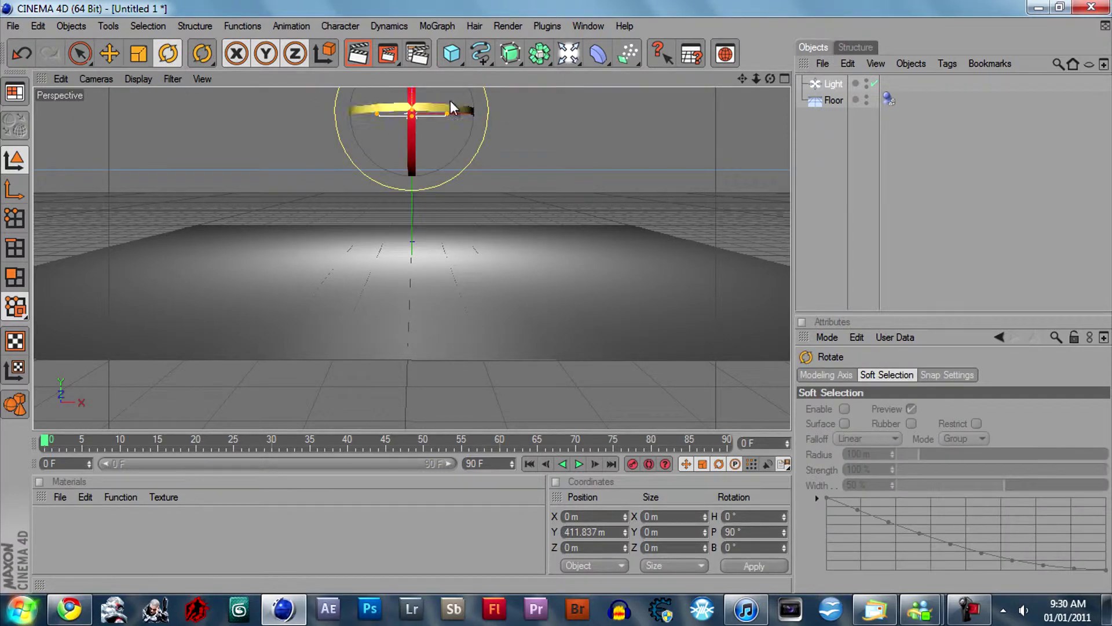
{"action": "left_click_drag", "start_coordinate": [473, 129], "coordinate": [370, 126]}
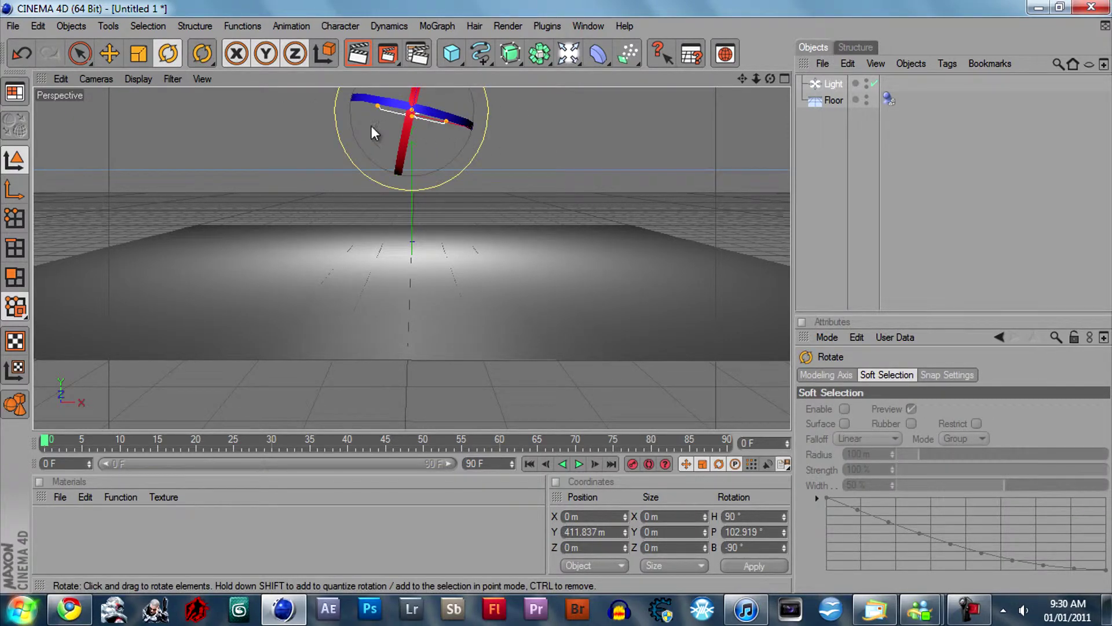
{"action": "left_click", "coordinate": [79, 53]}
{"action": "left_click_drag", "start_coordinate": [435, 141], "coordinate": [453, 119]}
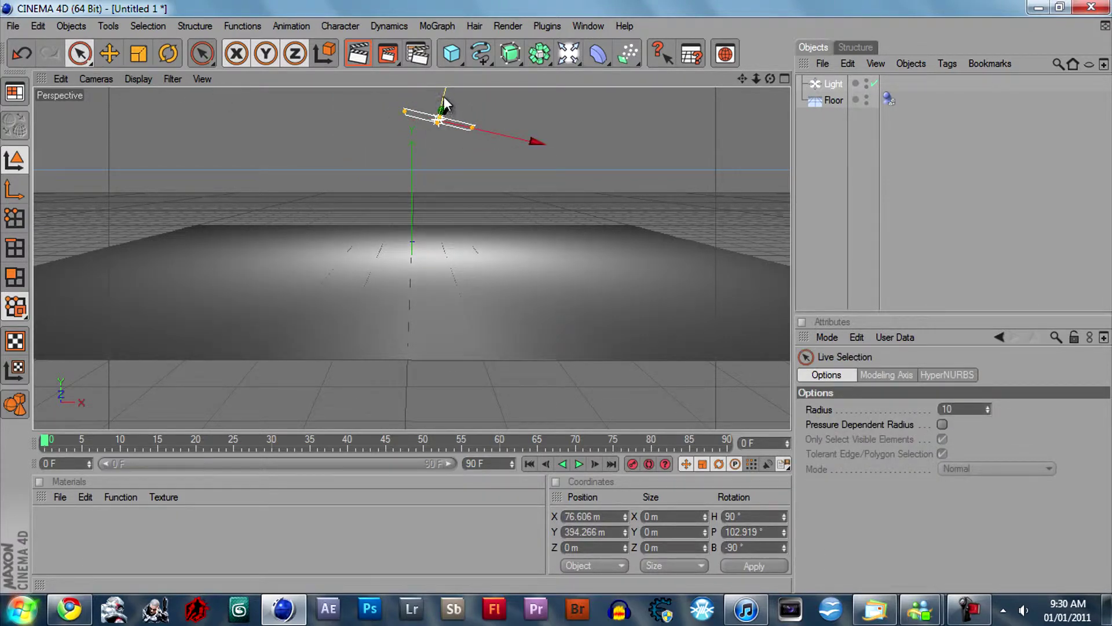
{"action": "left_click_drag", "start_coordinate": [443, 100], "coordinate": [447, 89]}
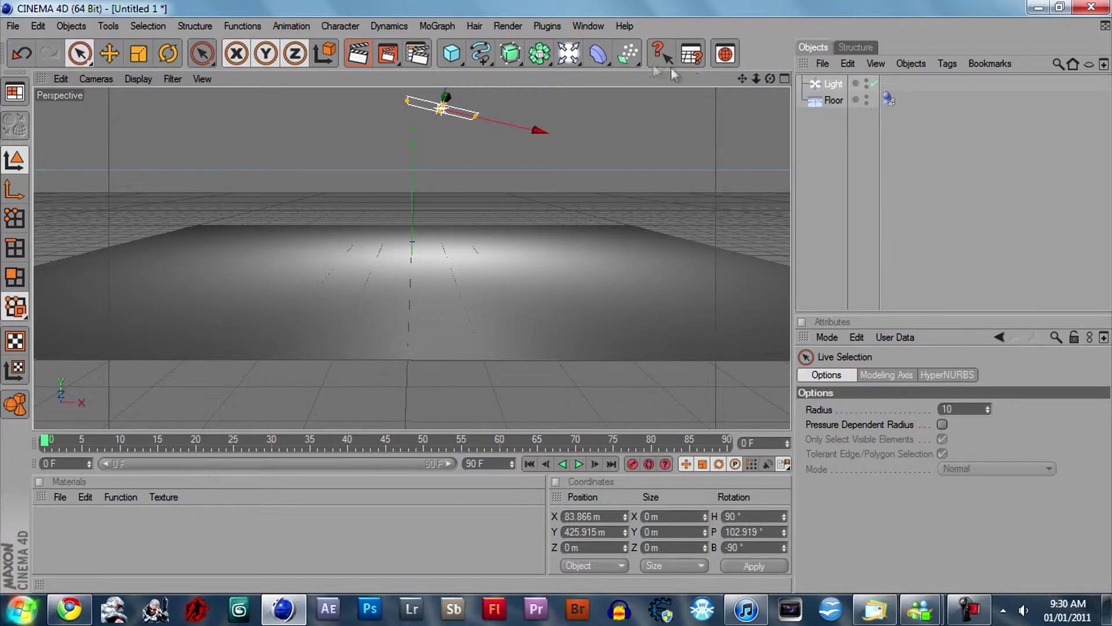
{"action": "left_click", "coordinate": [569, 53]}
{"action": "left_click", "coordinate": [817, 128]}
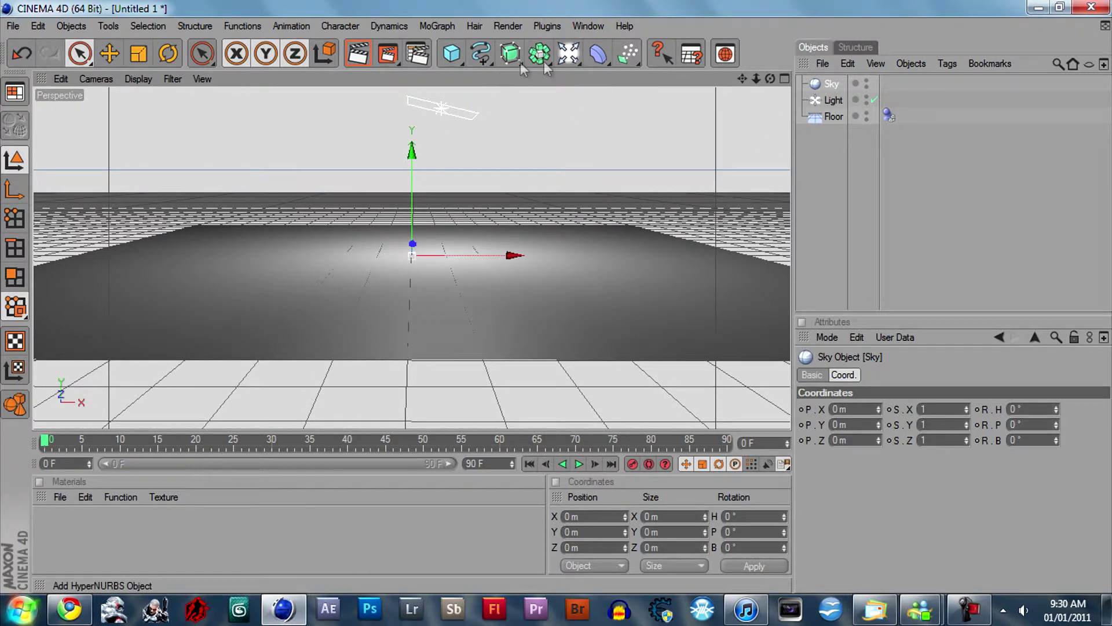
- Add a MoGraph Text object aligned Middle and replace its placeholder text with TUTORIA
{"action": "left_click", "coordinate": [570, 56]}
{"action": "left_click", "coordinate": [430, 27]}
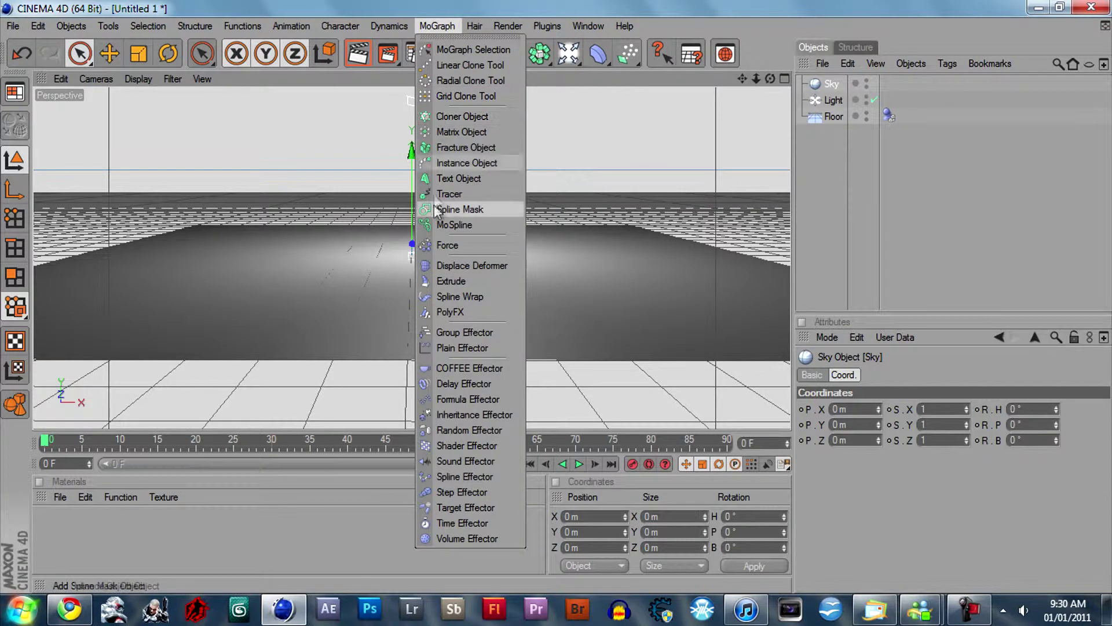
{"action": "left_click", "coordinate": [440, 178]}
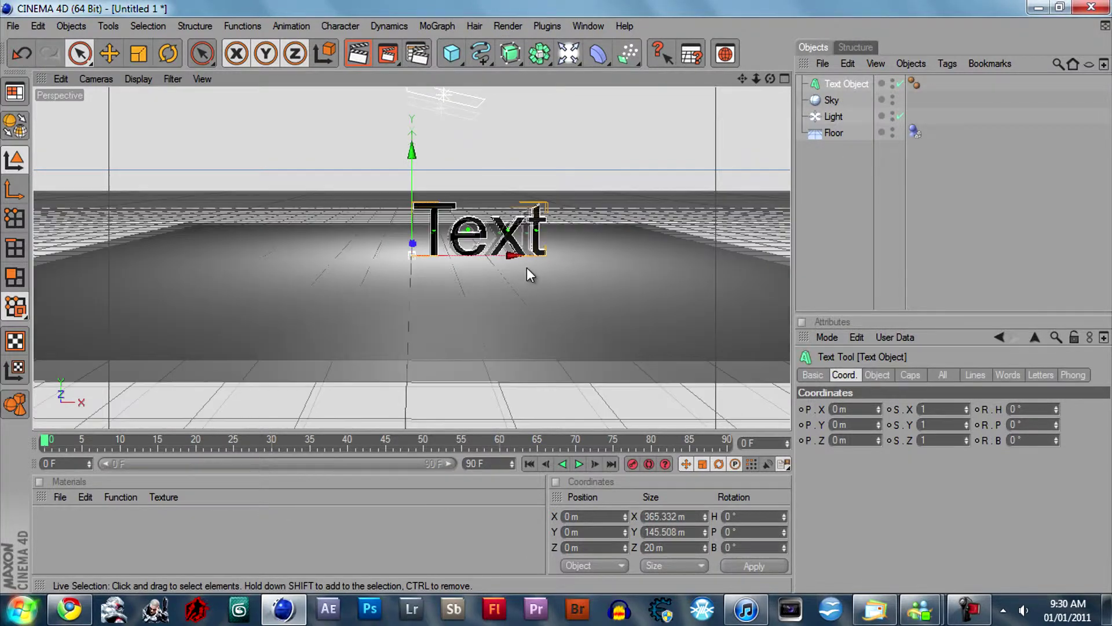
{"action": "scroll", "coordinate": [526, 267], "scroll_direction": "up", "scroll_amount": 3}
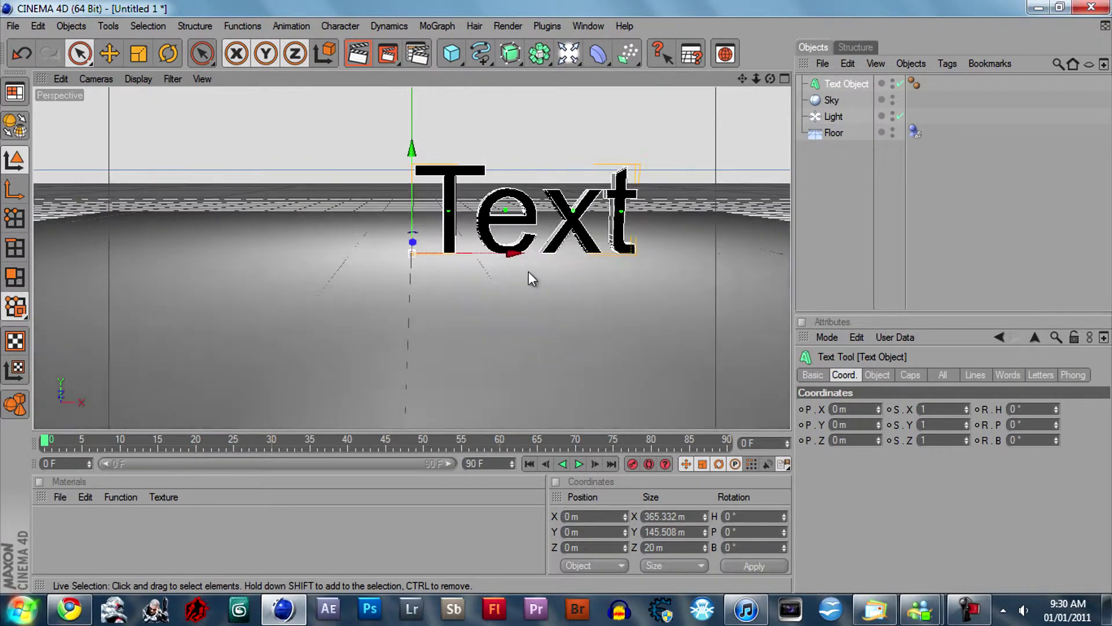
{"action": "left_click", "coordinate": [874, 376]}
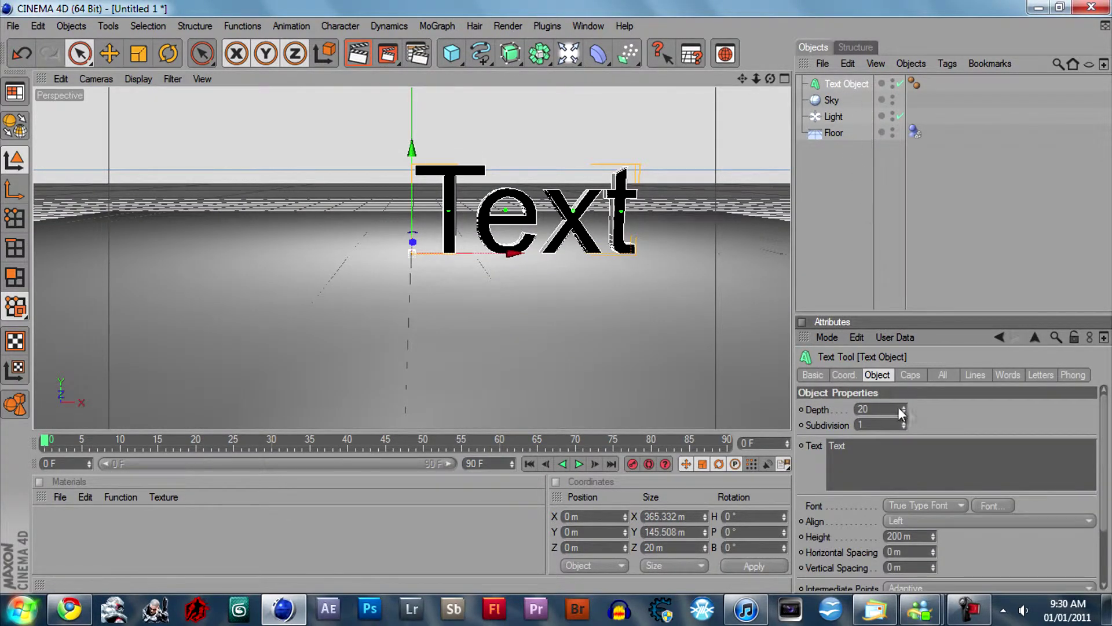
{"action": "left_click", "coordinate": [923, 516]}
{"action": "left_click", "coordinate": [923, 558]}
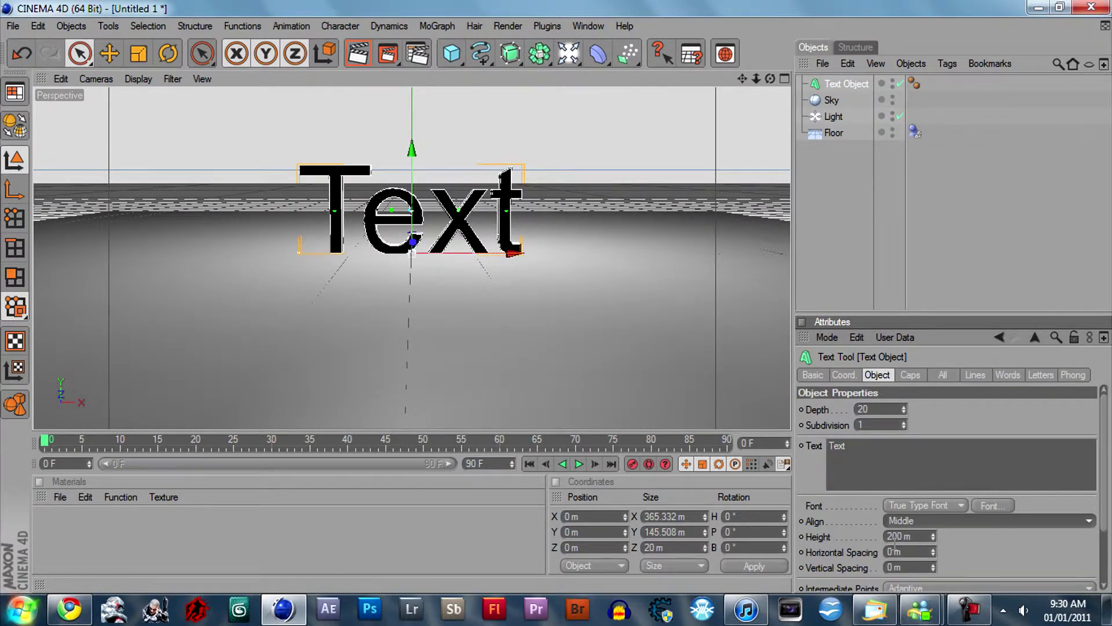
{"action": "double_click", "coordinate": [879, 450]}
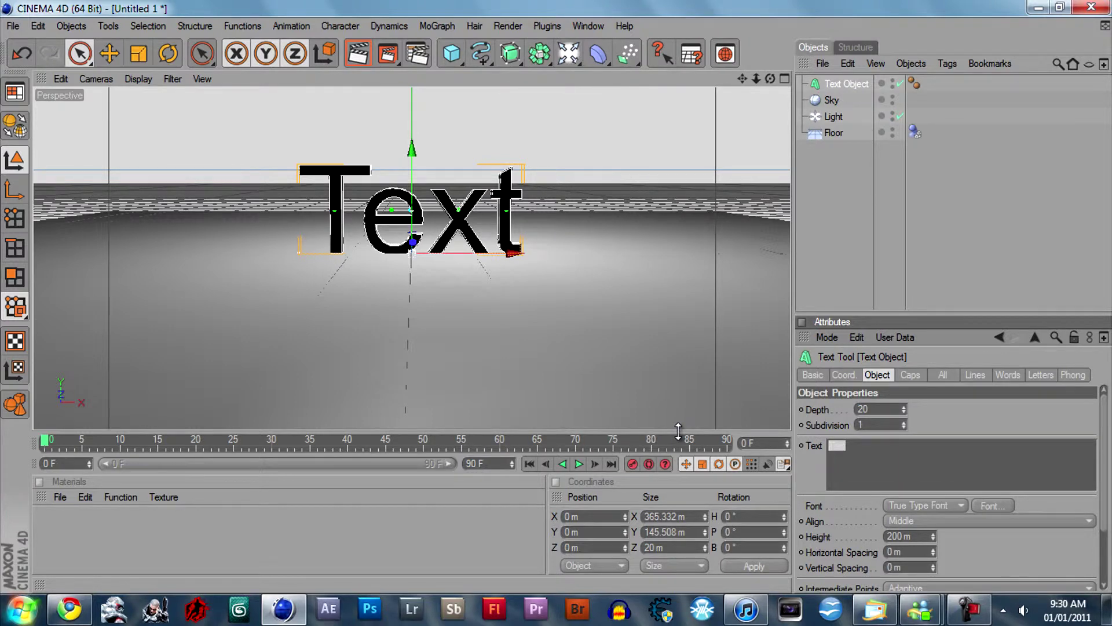
{"action": "type", "text": "TUTORIAL"}
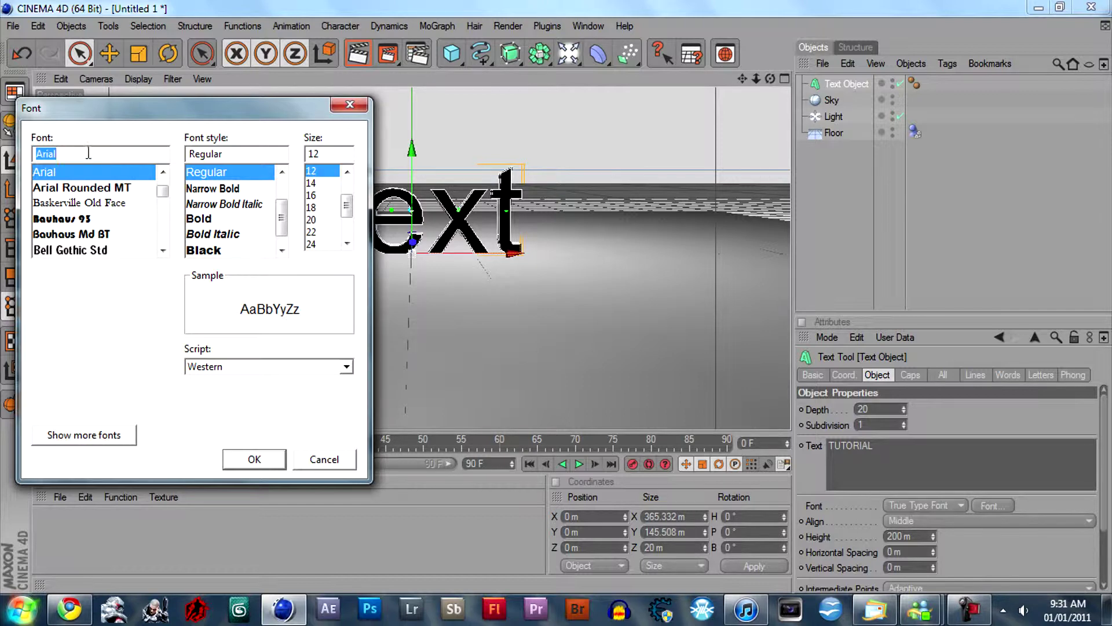
- Complete the word TUTORIAL, apply the Tantor font, and set the extrusion depth to 130
{"action": "type", "text": "T"}
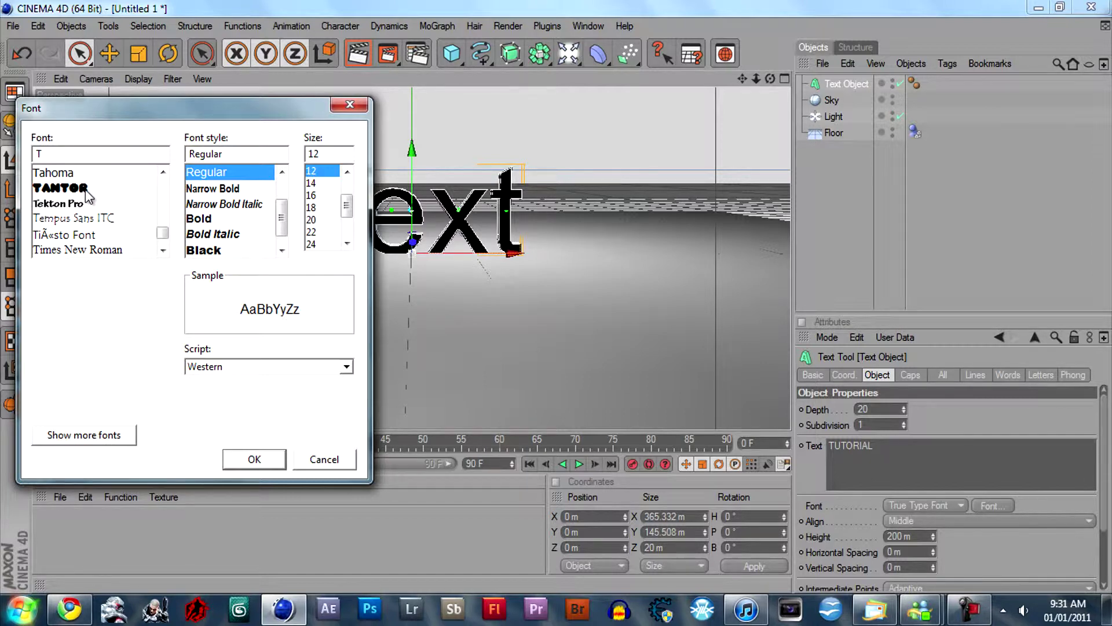
{"action": "left_click", "coordinate": [85, 189]}
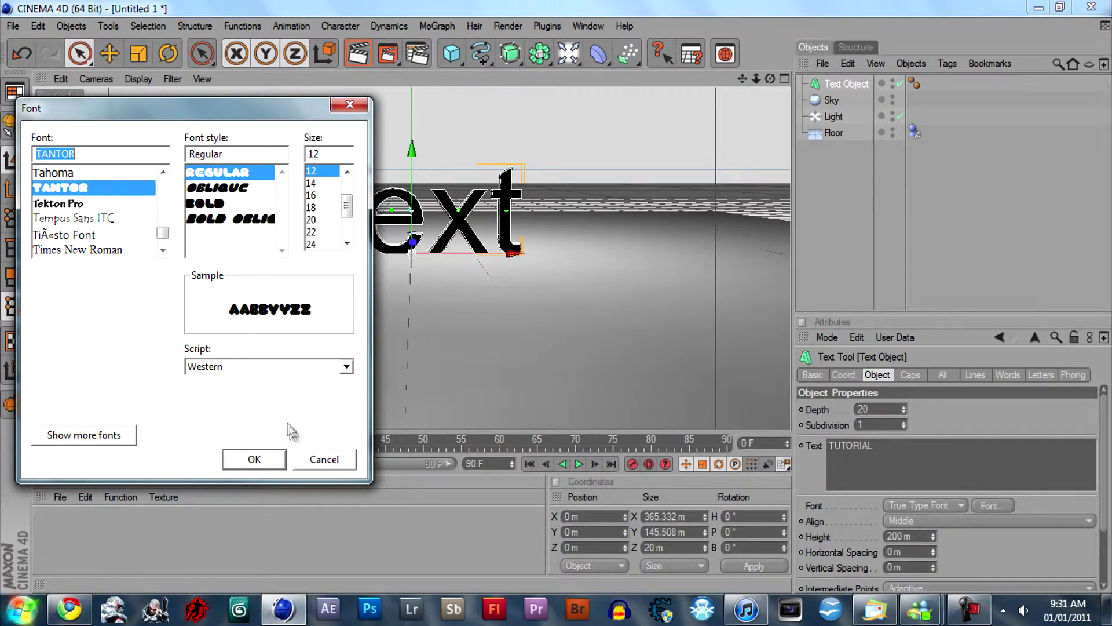
{"action": "left_click", "coordinate": [273, 463]}
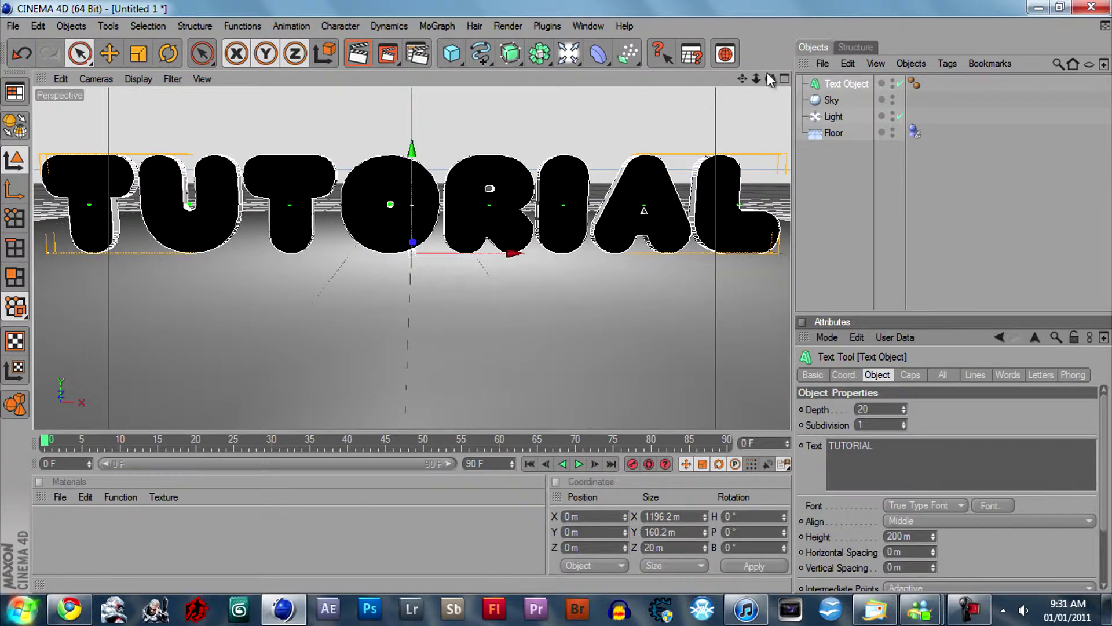
{"action": "left_click", "coordinate": [862, 408]}
{"action": "type", "text": "160"}
{"action": "key", "text": "Return"}
{"action": "left_click", "coordinate": [878, 408]}
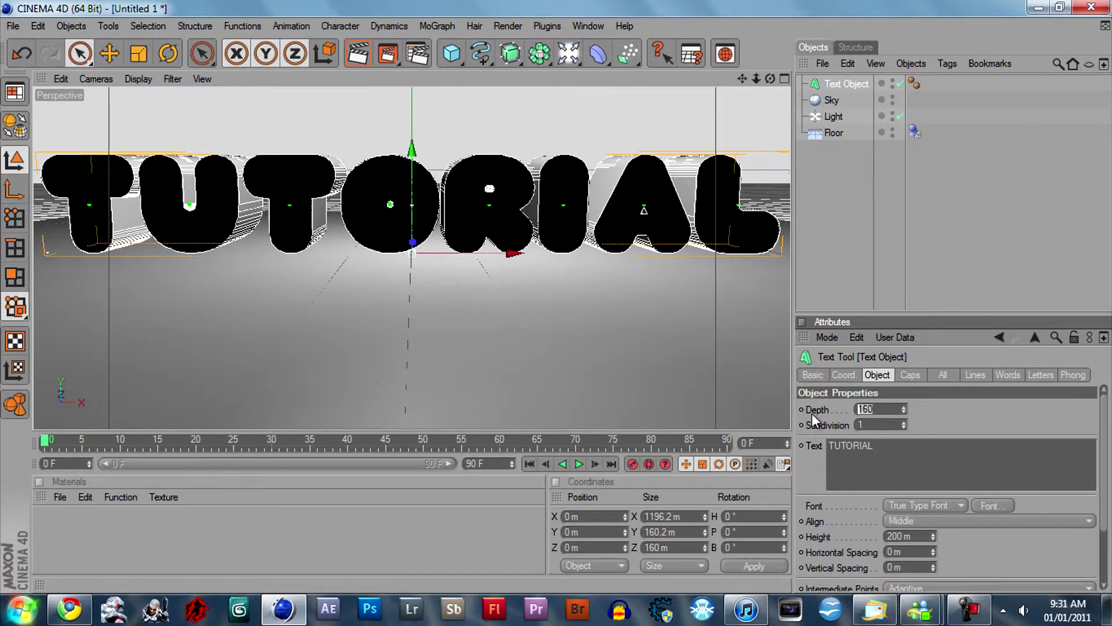
{"action": "type", "text": "130"}
{"action": "key", "text": "Return"}
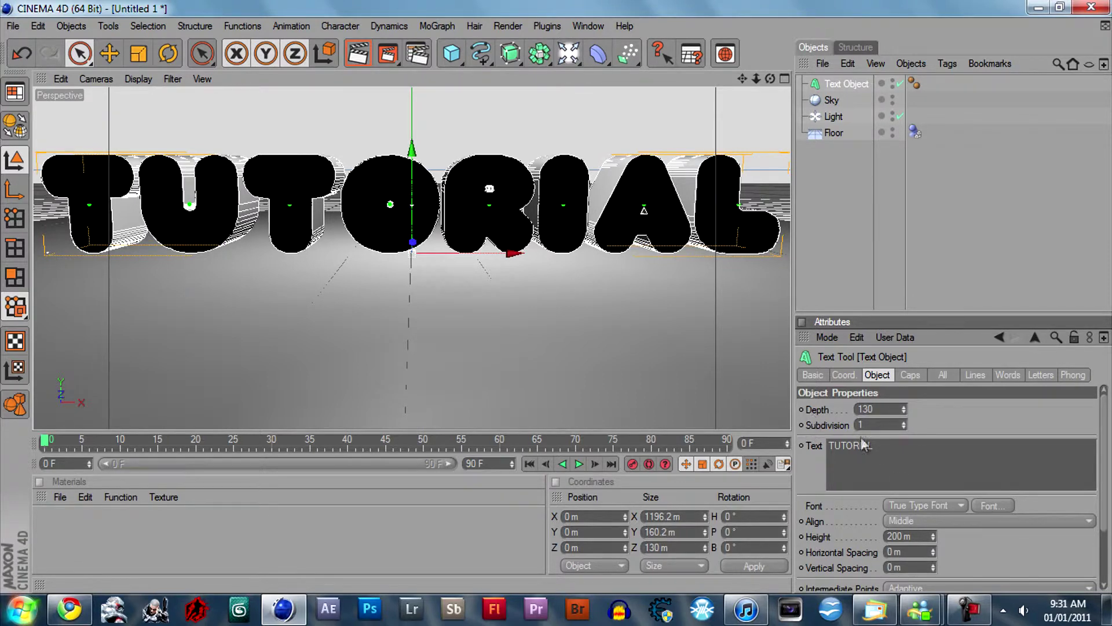
- Shrink the text height to about 156 m and add a Camera to the scene
{"action": "left_click_drag", "start_coordinate": [930, 534], "coordinate": [931, 538]}
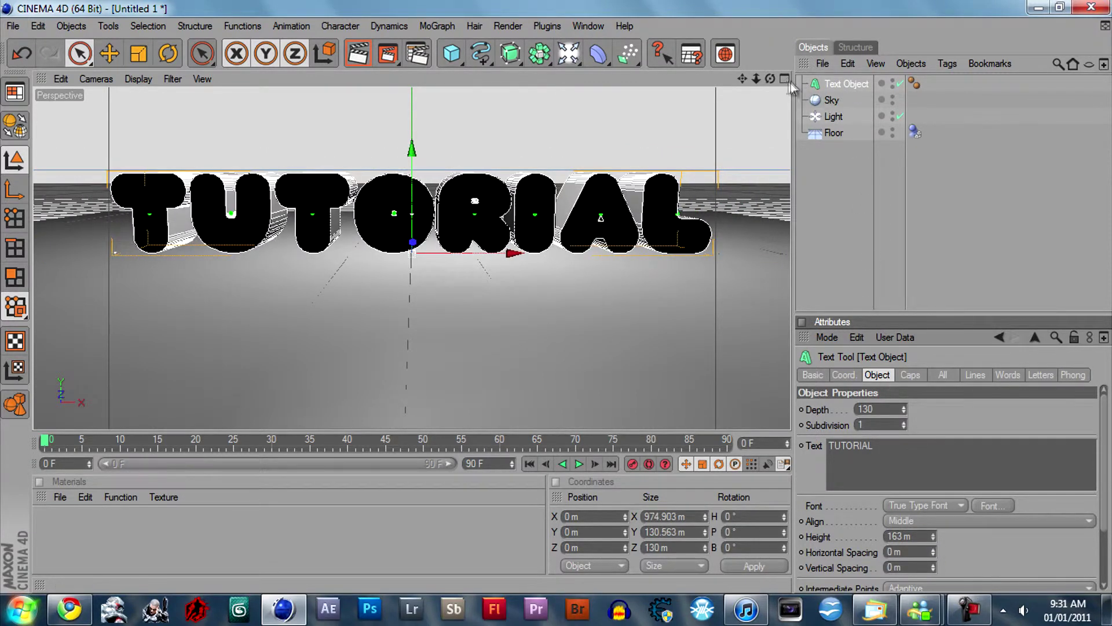
{"action": "left_click_drag", "start_coordinate": [769, 78], "coordinate": [557, 296]}
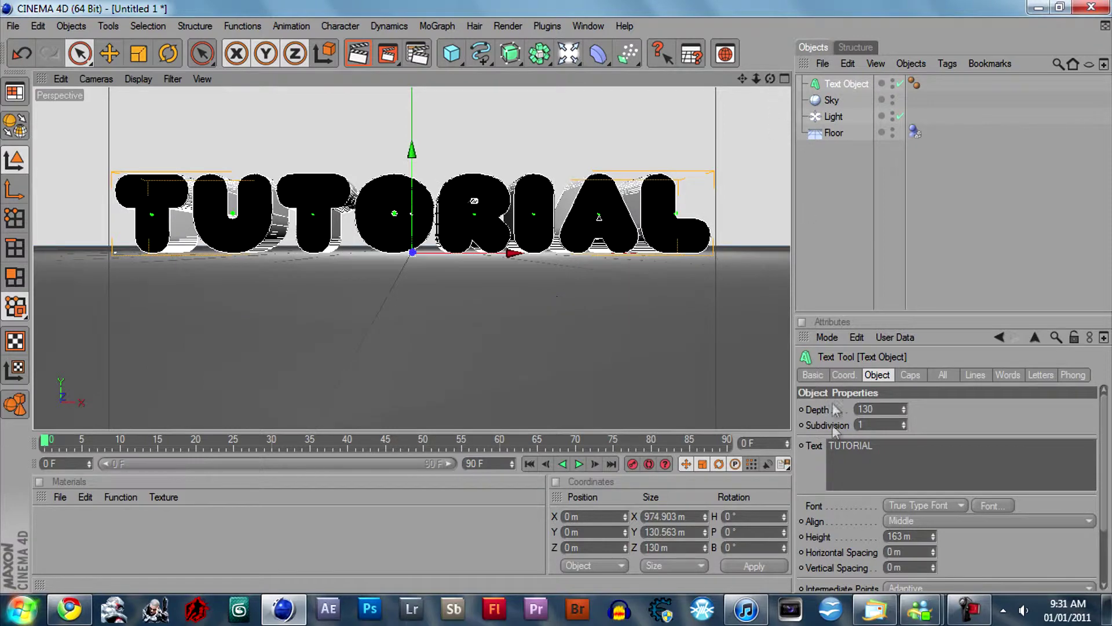
{"action": "mouse_move", "coordinate": [930, 533]}
{"action": "left_mouse_down"}
{"action": "mouse_move", "coordinate": [934, 546]}
{"action": "mouse_move", "coordinate": [932, 537]}
{"action": "left_mouse_up"}
{"action": "left_click_drag", "start_coordinate": [742, 78], "coordinate": [556, 298]}
{"action": "left_click_drag", "start_coordinate": [568, 53], "coordinate": [797, 106]}
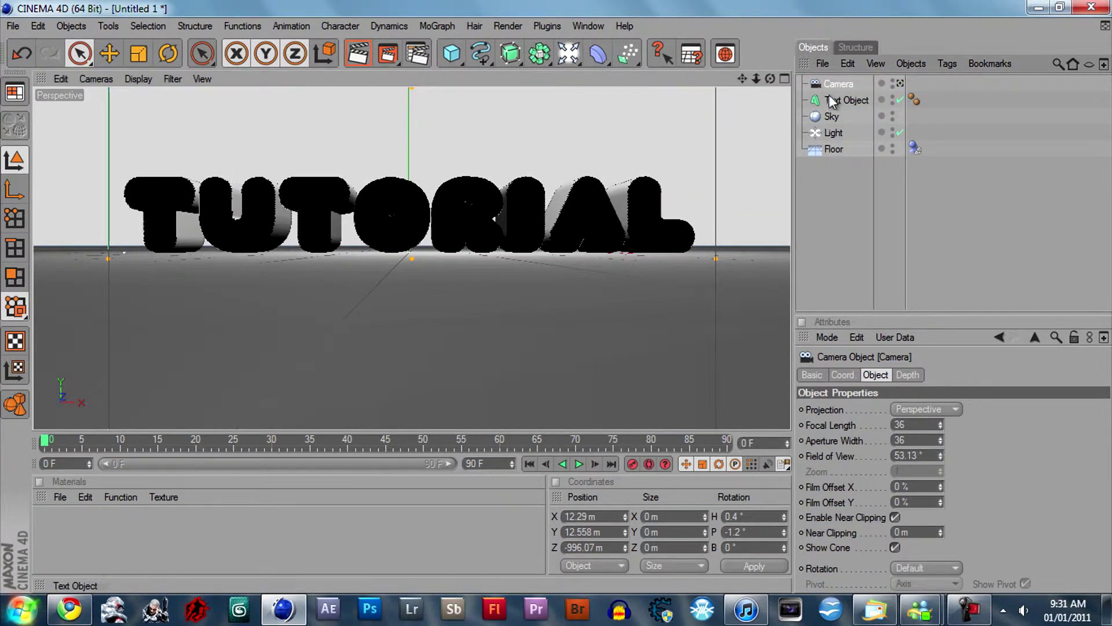
- Orbit in close on TUTORIAL and briefly preview the scene through the new camera
{"action": "left_click_drag", "start_coordinate": [766, 77], "coordinate": [554, 305]}
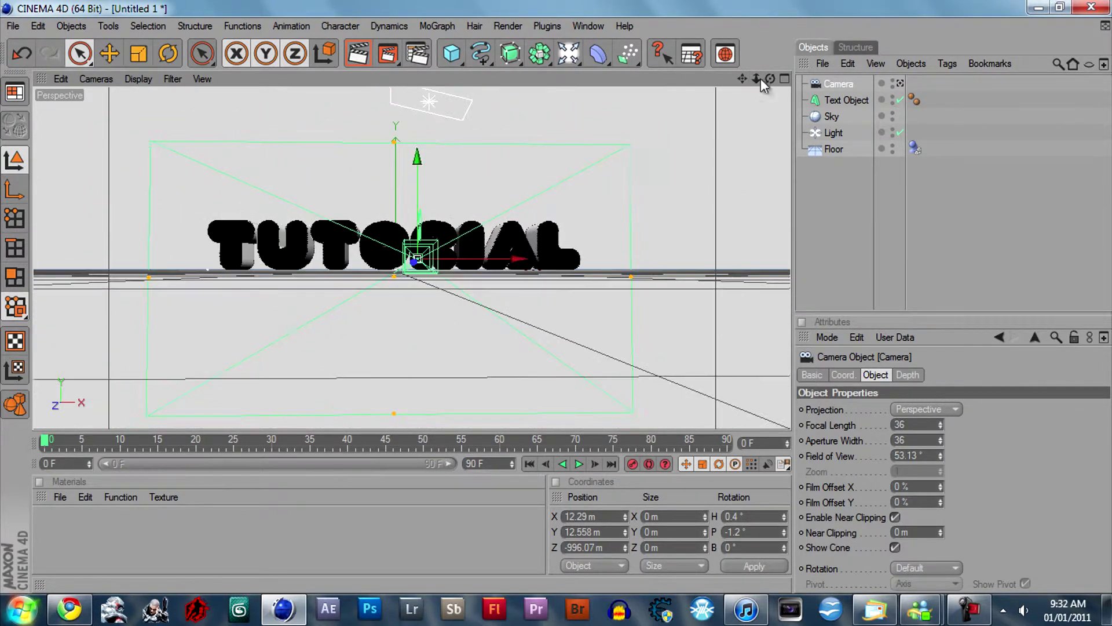
{"action": "left_click_drag", "start_coordinate": [769, 78], "coordinate": [561, 303]}
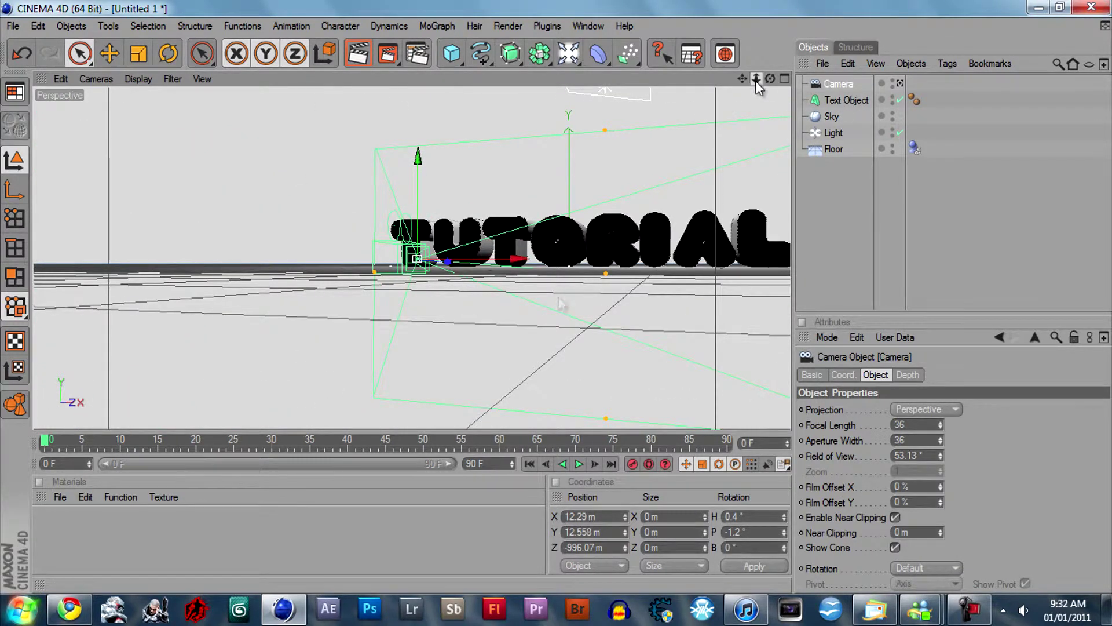
{"action": "left_click_drag", "start_coordinate": [756, 79], "coordinate": [65, 102]}
{"action": "left_click", "coordinate": [89, 80]}
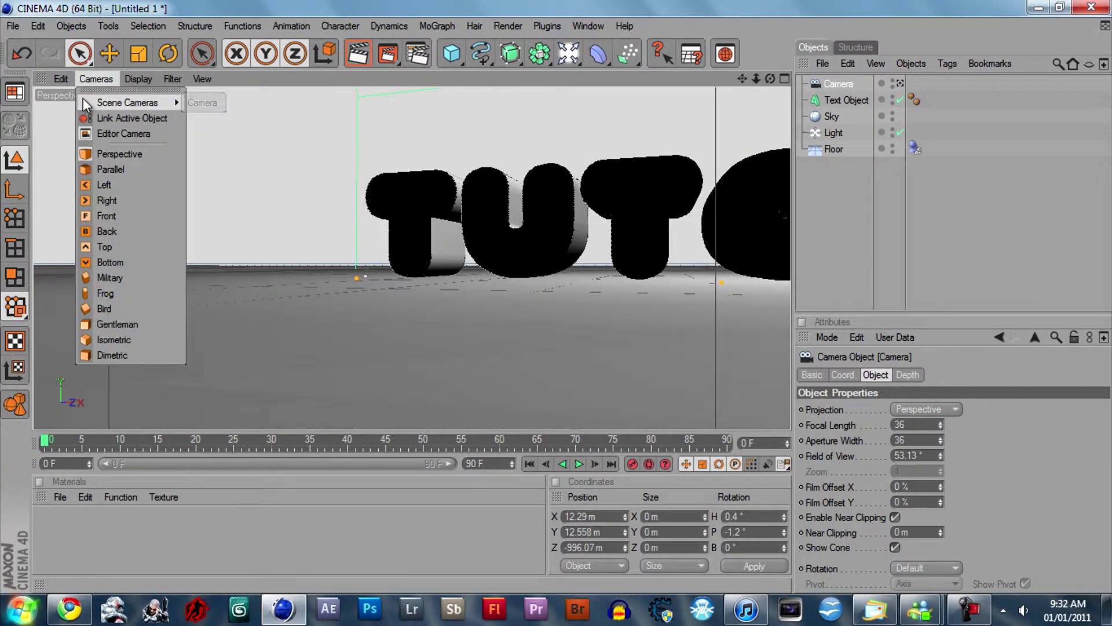
{"action": "mouse_move", "coordinate": [130, 102]}
{"action": "left_click", "coordinate": [201, 104]}
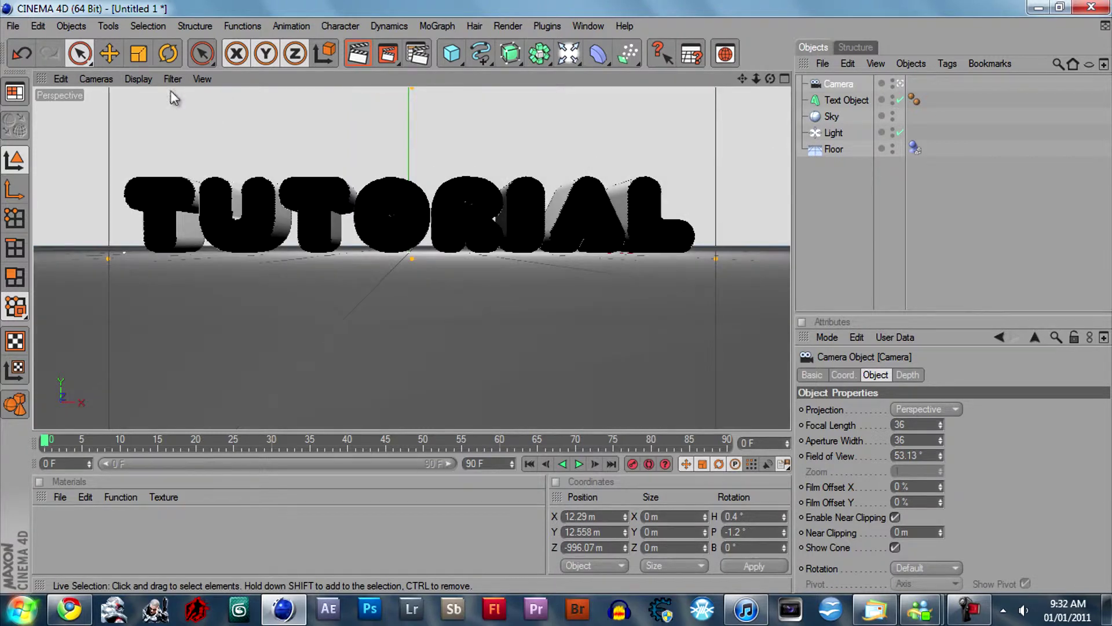
{"action": "left_click", "coordinate": [96, 79]}
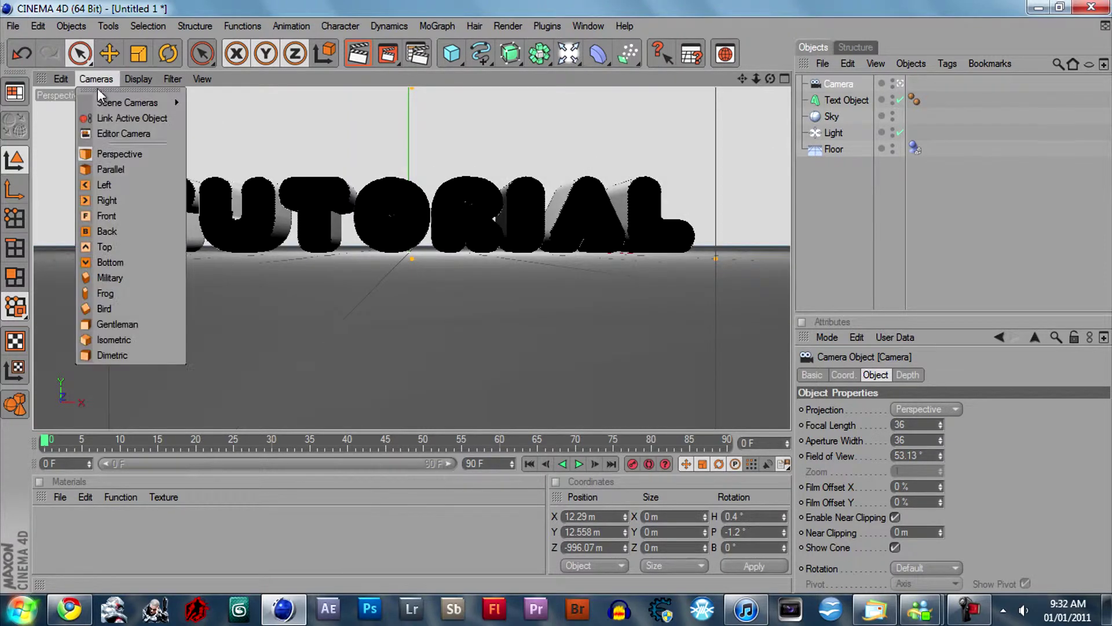
{"action": "left_click", "coordinate": [92, 133]}
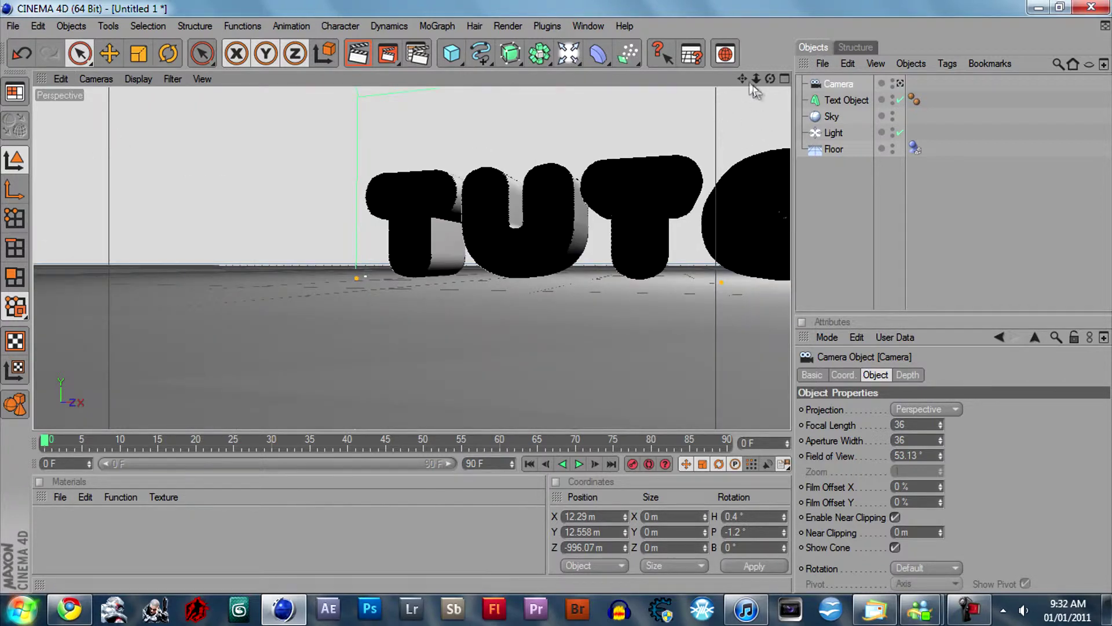
- Select the TUTORIAL text object and pull the view back to about 996 m
{"action": "left_click_drag", "start_coordinate": [756, 78], "coordinate": [638, 332]}
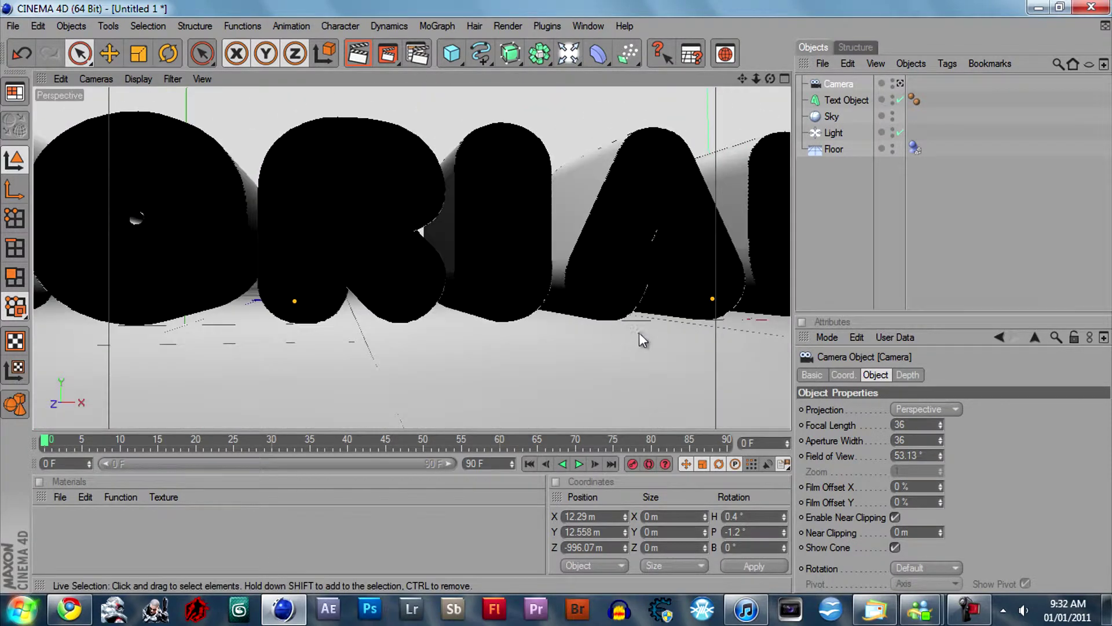
{"action": "left_click", "coordinate": [842, 103]}
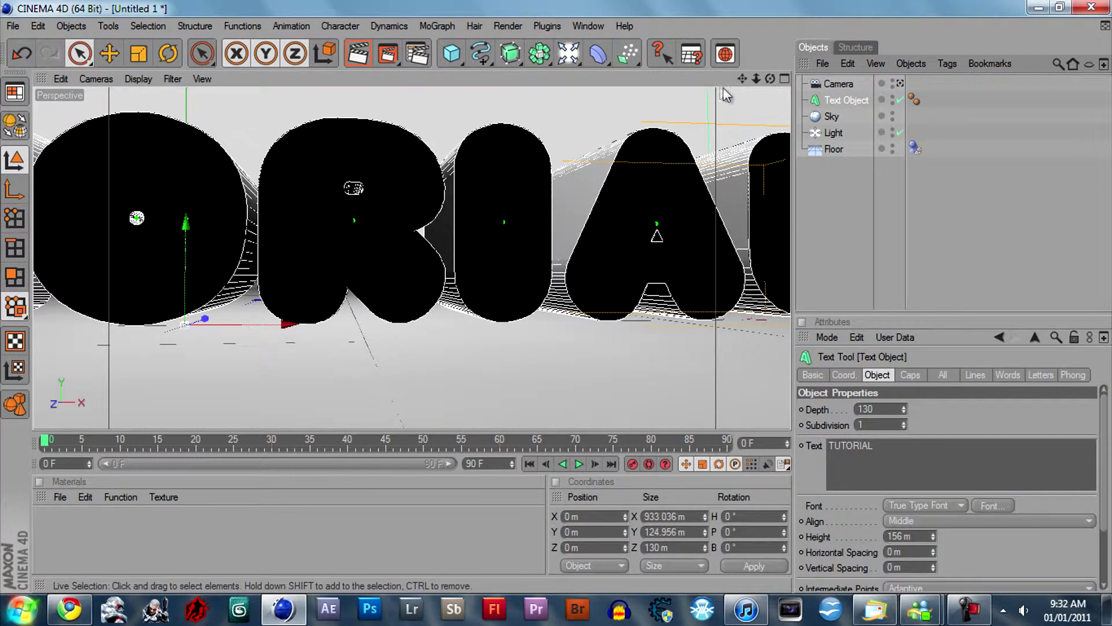
{"action": "left_click_drag", "start_coordinate": [756, 81], "coordinate": [554, 296]}
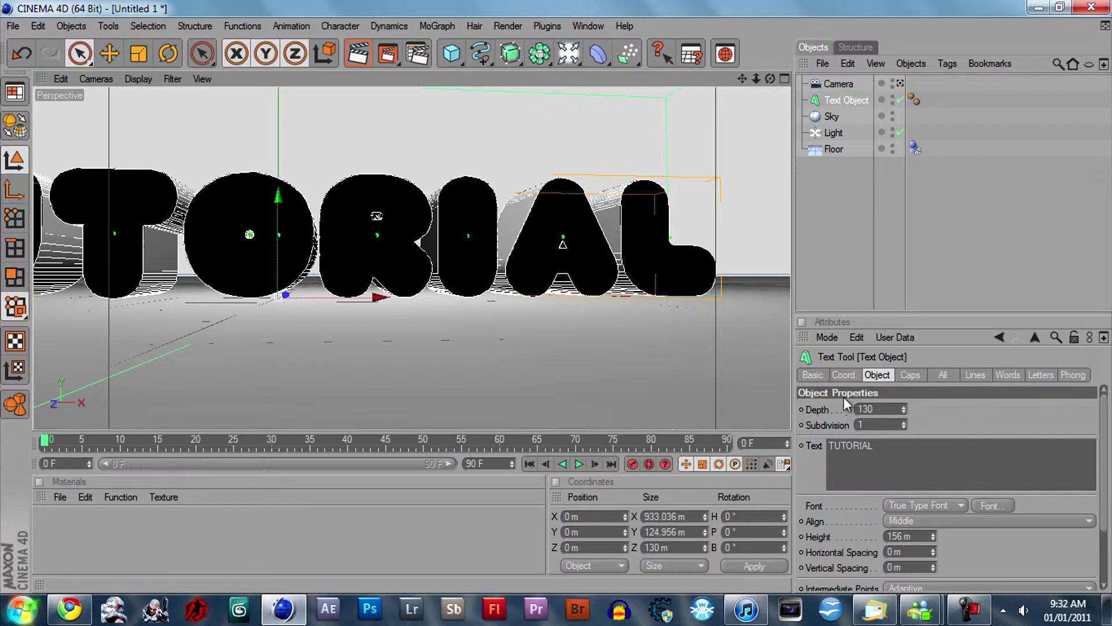
- Review the text object's Caps, Word and Letter settings pages, then deselect it
{"action": "left_click", "coordinate": [812, 374]}
{"action": "left_click", "coordinate": [844, 375]}
{"action": "left_click", "coordinate": [910, 375]}
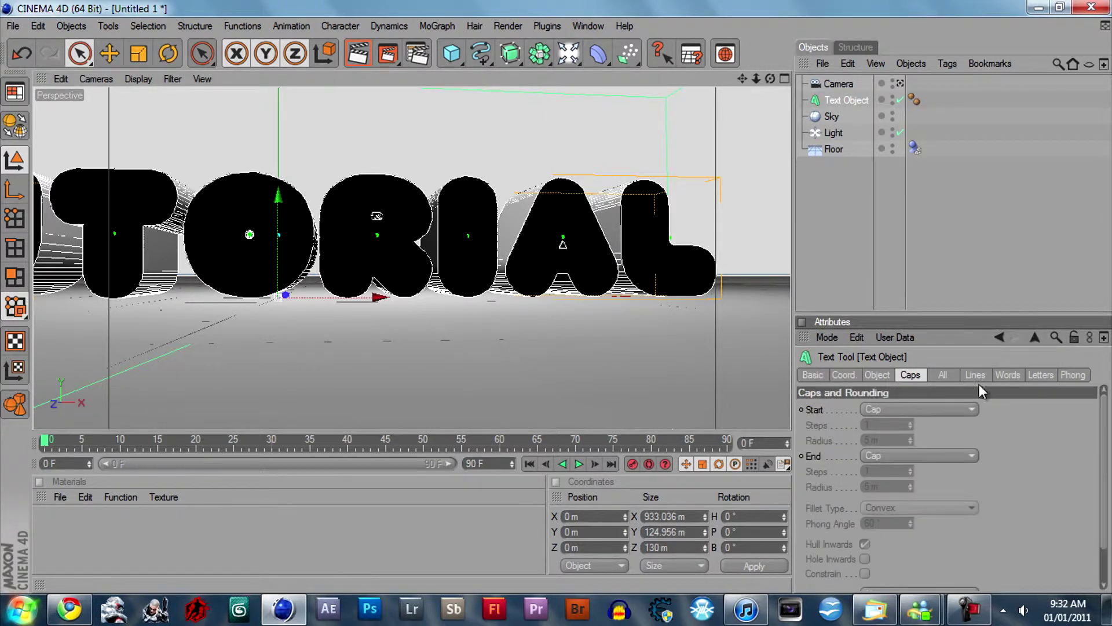
{"action": "left_click", "coordinate": [1011, 377]}
{"action": "left_click", "coordinate": [1043, 374]}
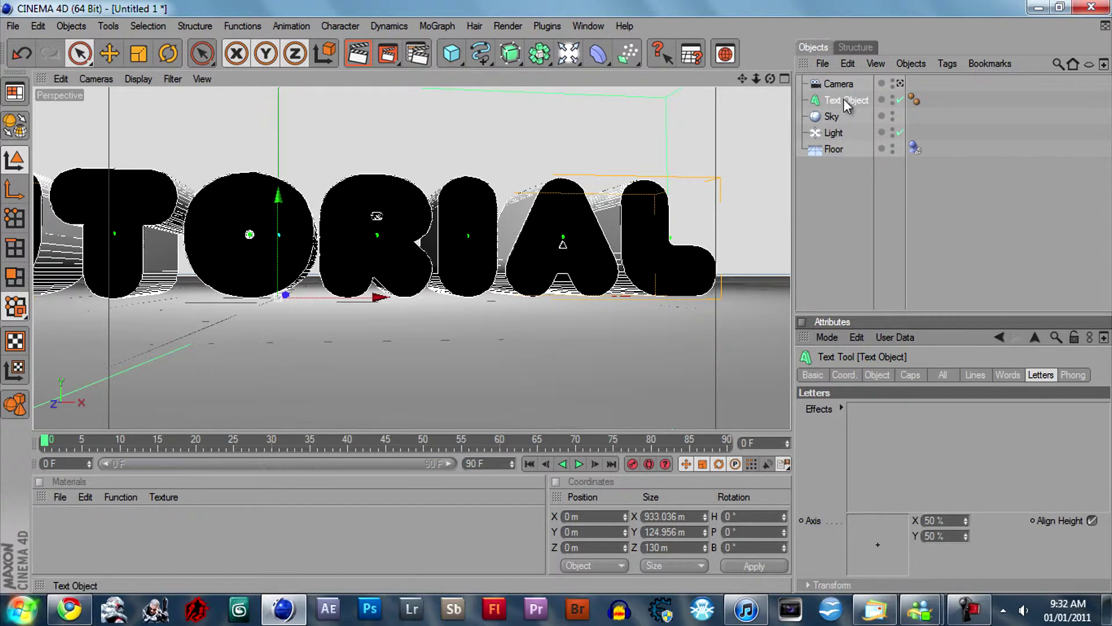
{"action": "left_click", "coordinate": [853, 134]}
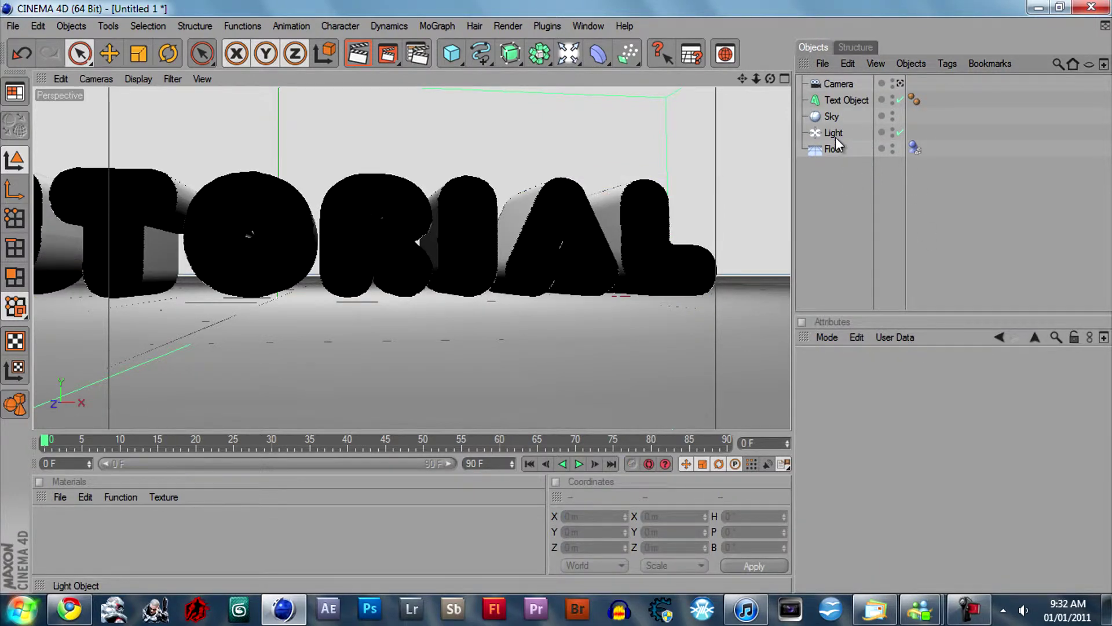
- Give the light Area shadows with 45% density
{"action": "left_click", "coordinate": [835, 137]}
{"action": "left_click", "coordinate": [904, 499]}
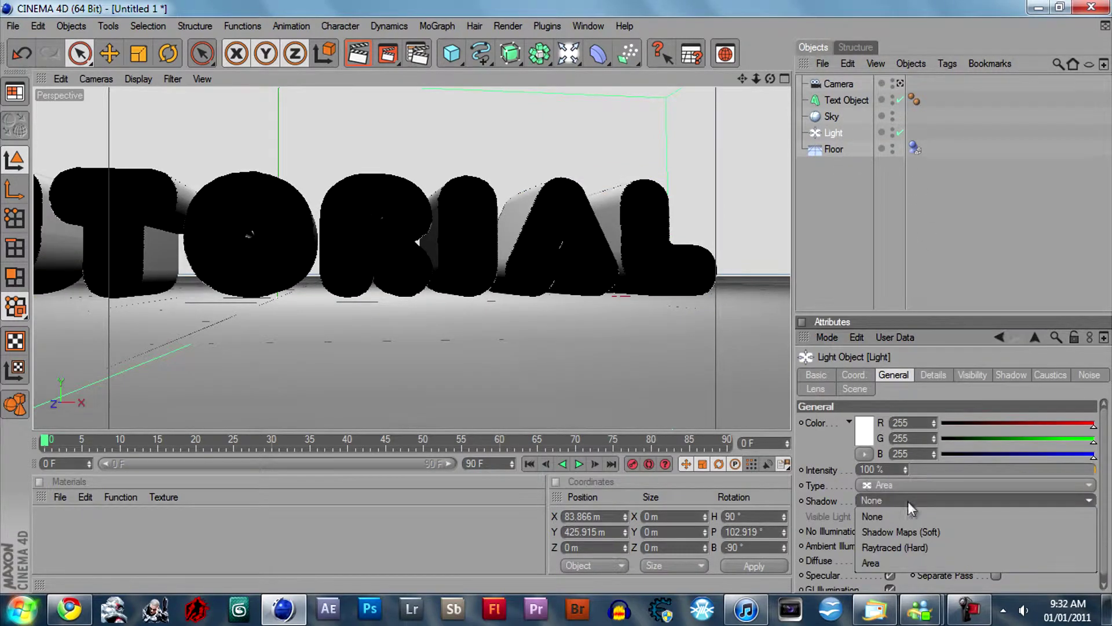
{"action": "left_click", "coordinate": [915, 559]}
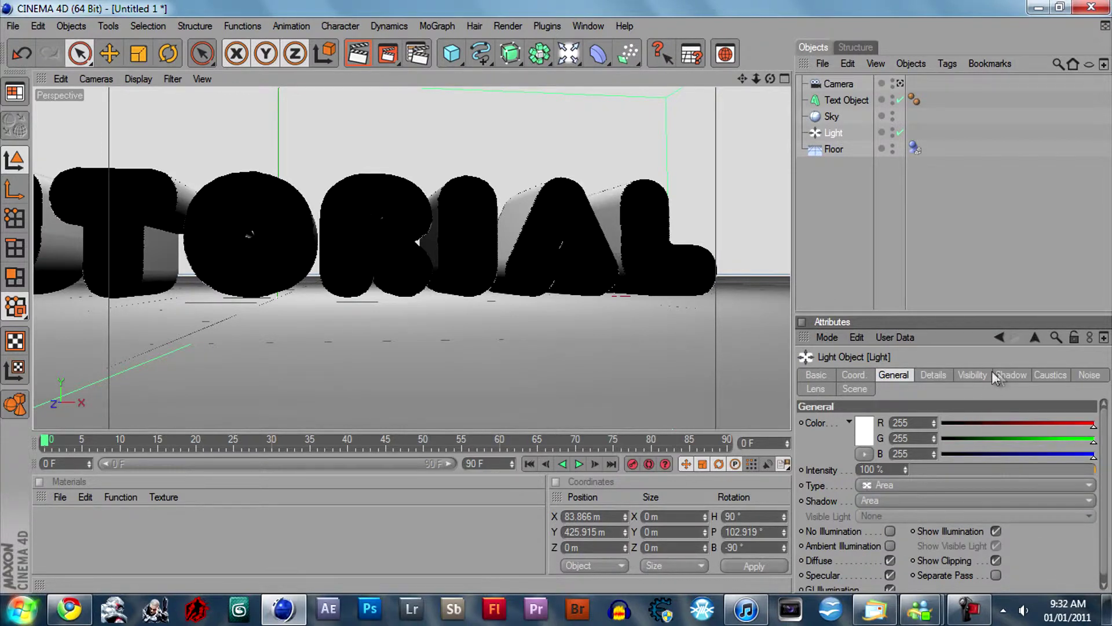
{"action": "left_click", "coordinate": [1006, 375]}
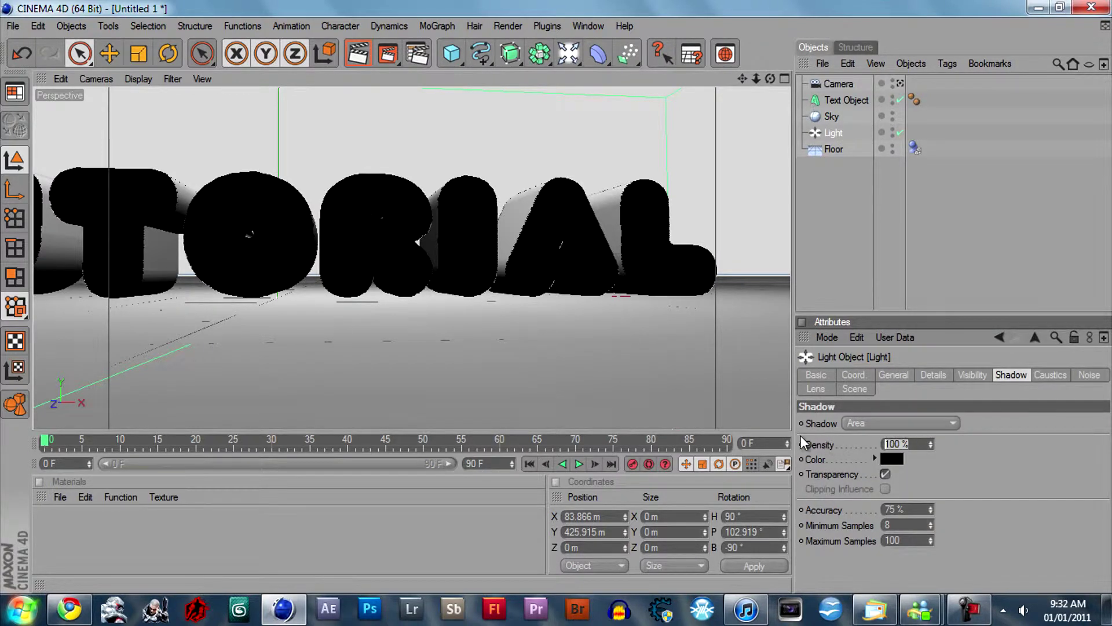
{"action": "type", "text": "45"}
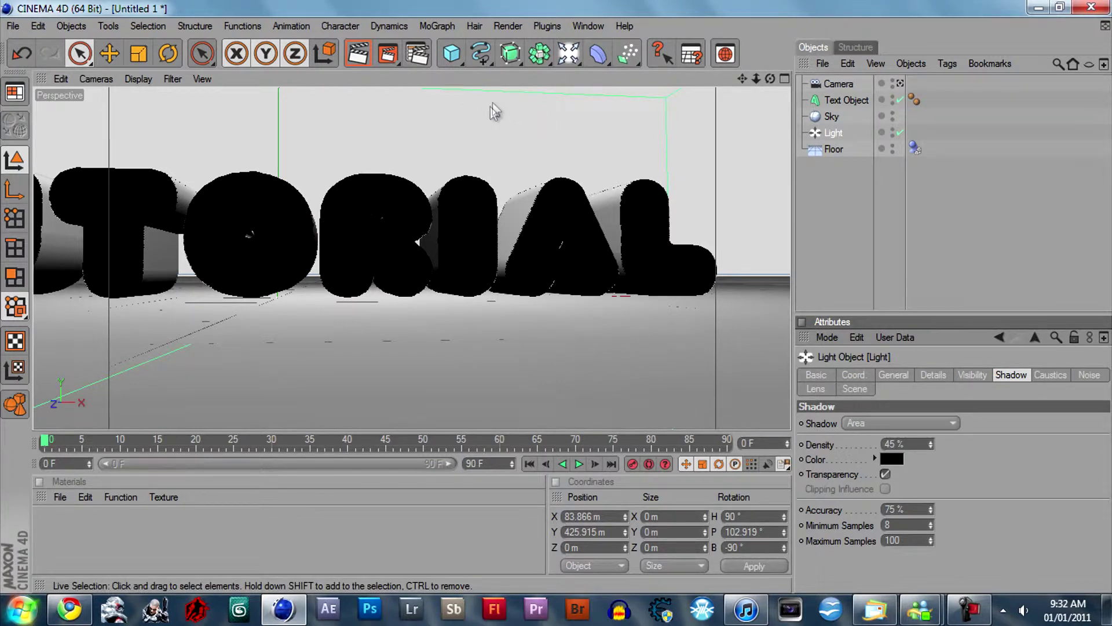
- Restore the front view of the whole word and reselect the TUTORIAL text object
{"action": "right_click_drag", "start_coordinate": [348, 107], "coordinate": [393, 196], "text": "alt"}
{"action": "left_click_drag", "start_coordinate": [769, 78], "coordinate": [579, 305]}
{"action": "key", "text": "ctrl+shift+z"}
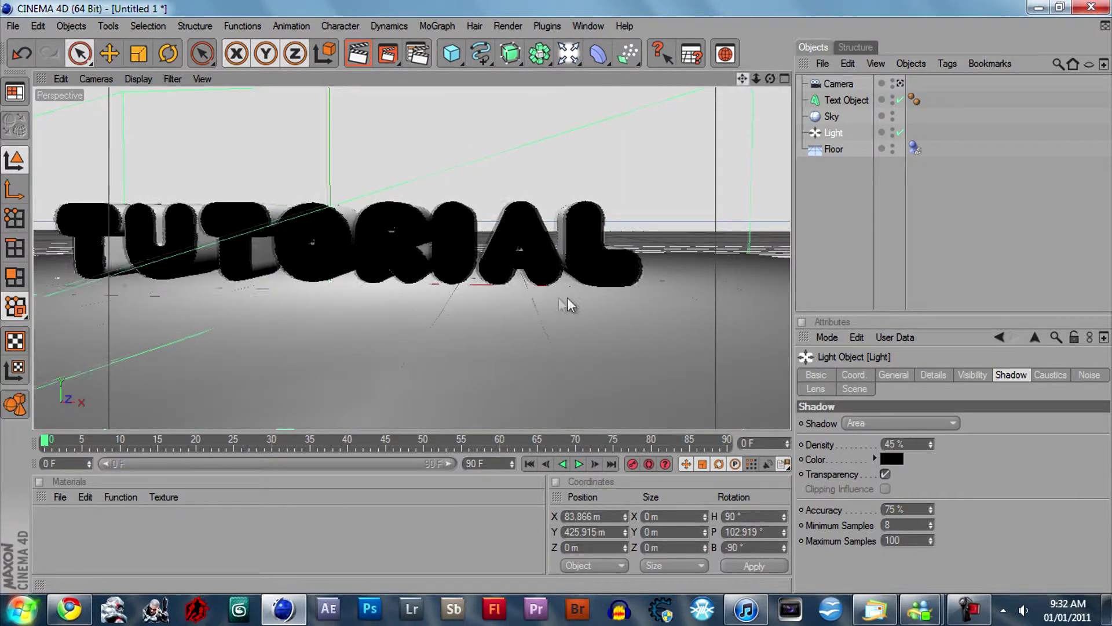
{"action": "key", "text": "ctrl+shift+z"}
{"action": "left_click", "coordinate": [845, 101]}
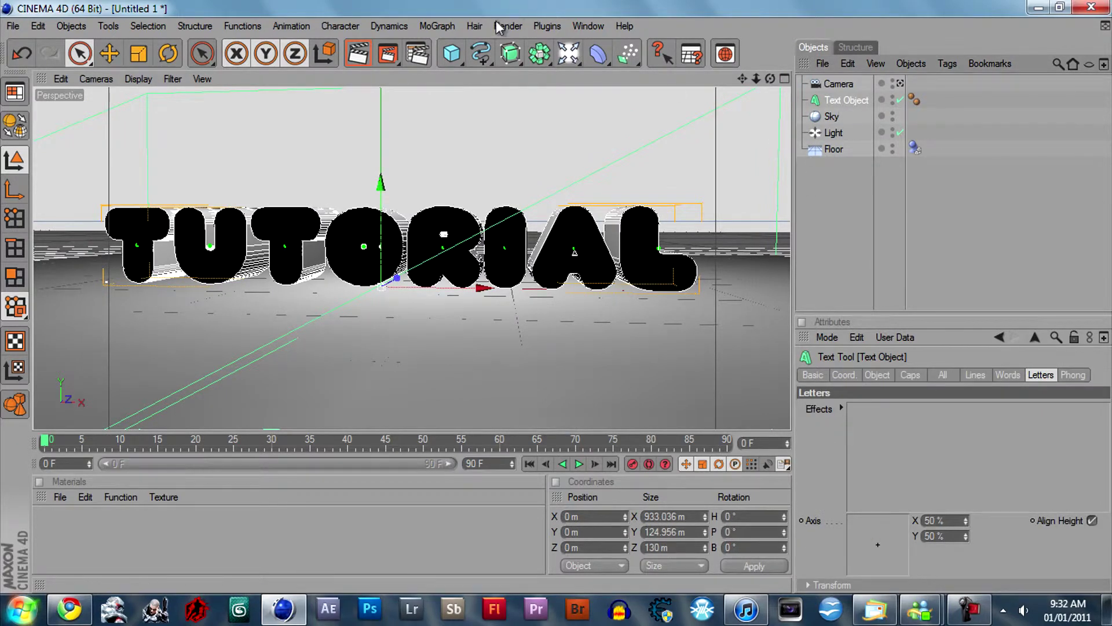
- Run the XBreaker script on the TUTORIAL text with 5 pieces to break it into fragments
{"action": "left_click", "coordinate": [534, 29]}
{"action": "mouse_move", "coordinate": [548, 72]}
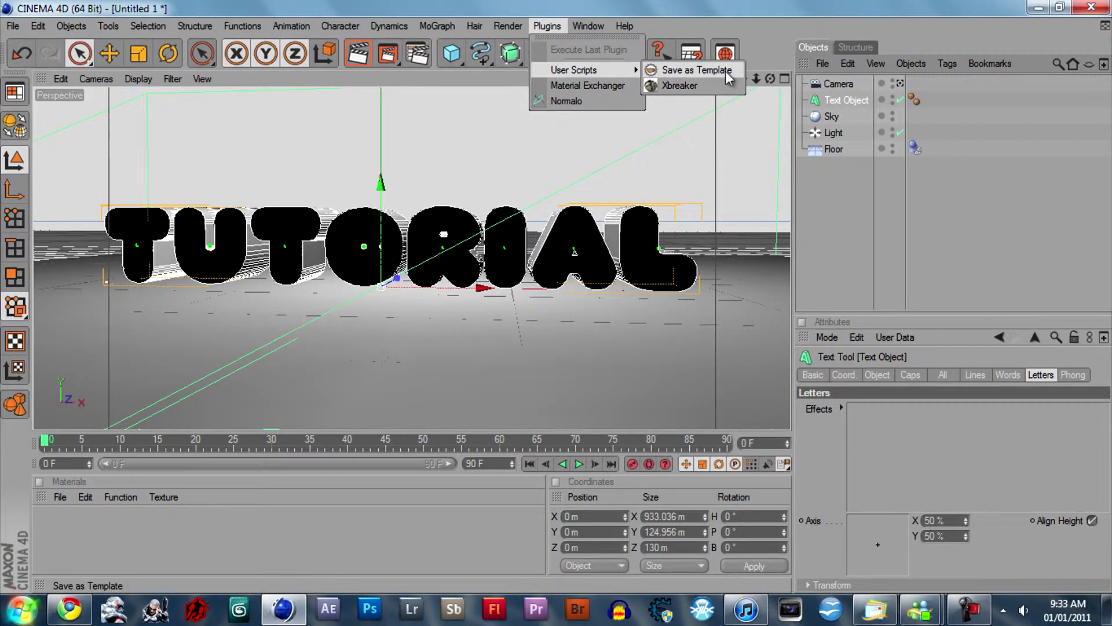
{"action": "left_click", "coordinate": [724, 87]}
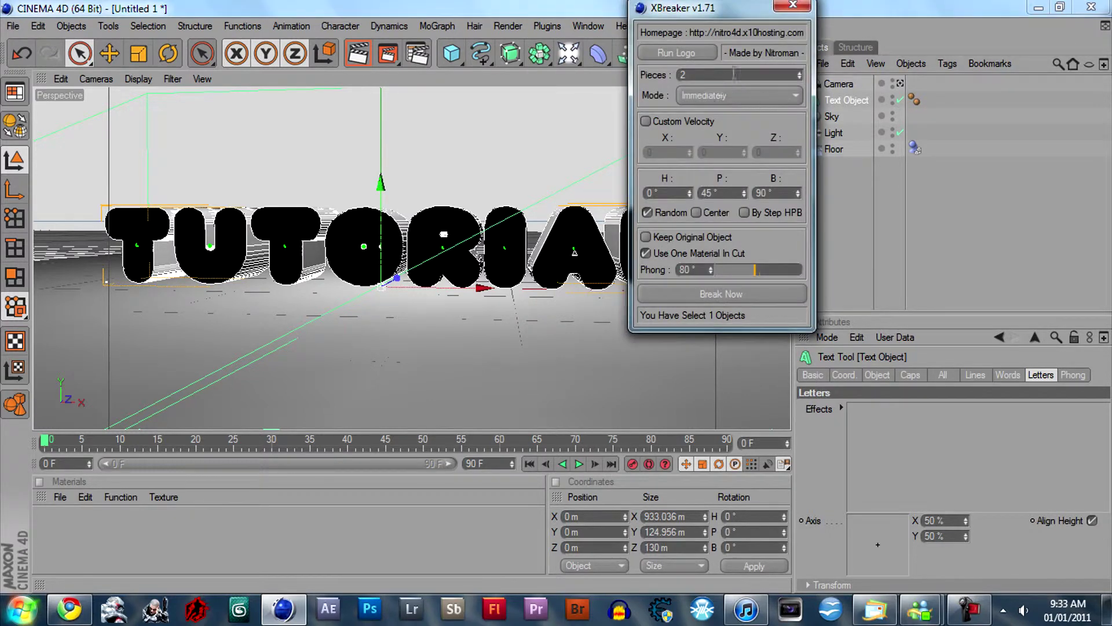
{"action": "double_click", "coordinate": [733, 74]}
{"action": "left_click", "coordinate": [672, 298]}
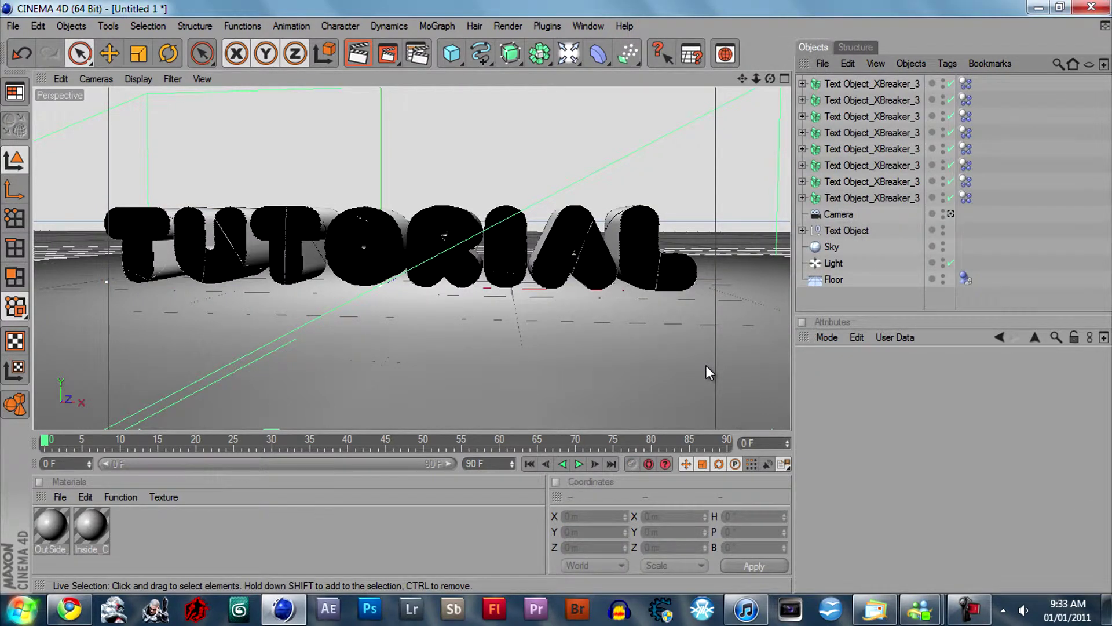
- Select all eight fractured TUTORIAL letter objects and lift them to about Y 121.7 m
{"action": "left_click", "coordinate": [857, 231]}
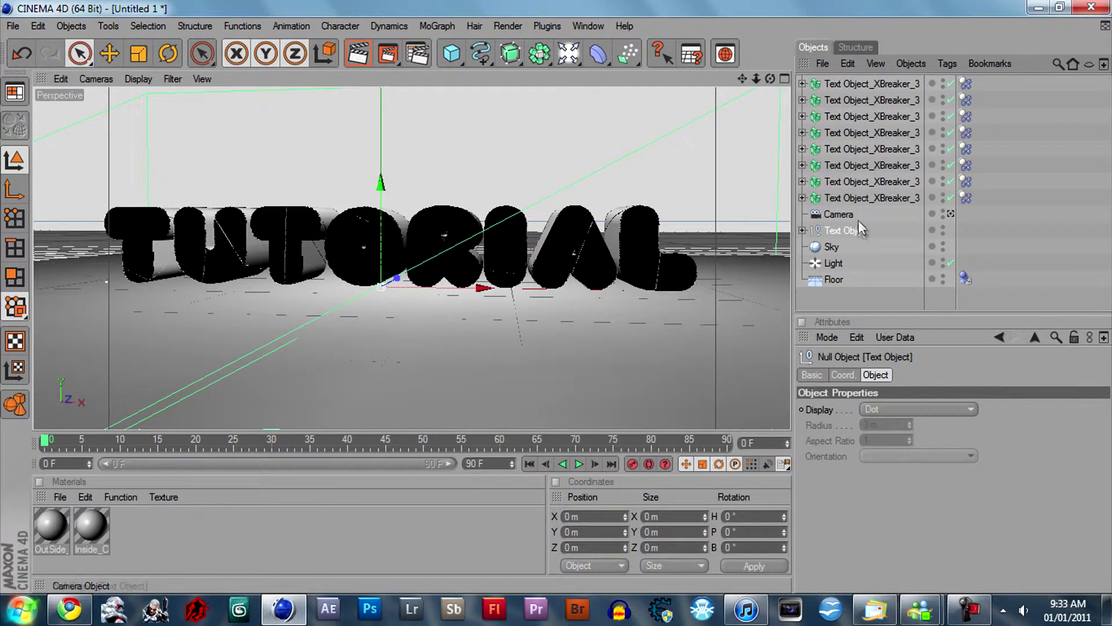
{"action": "left_click", "coordinate": [855, 203]}
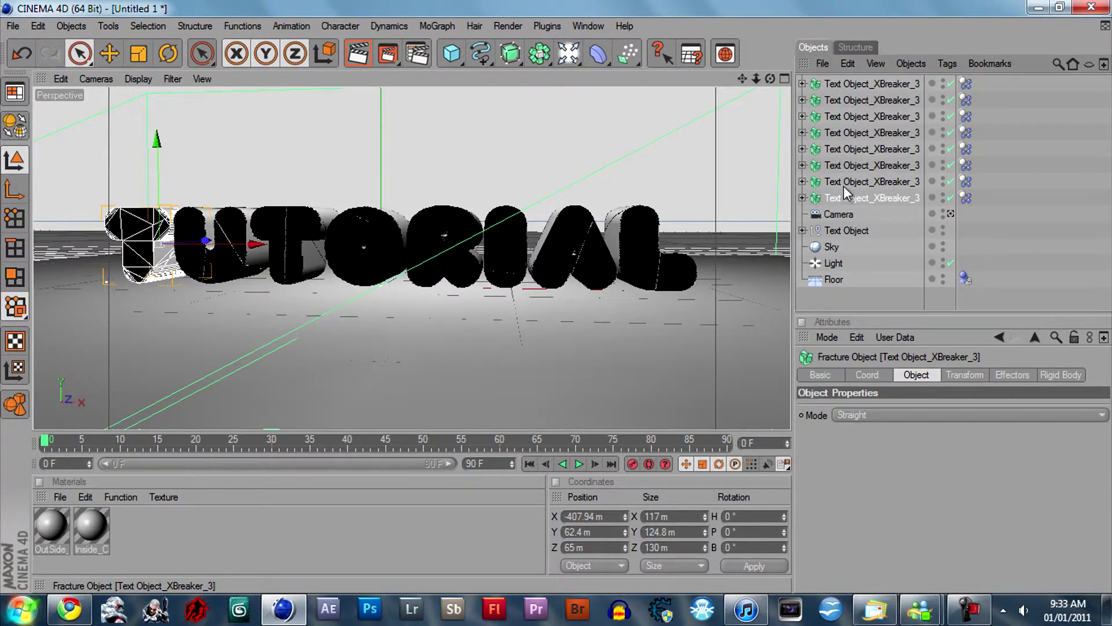
{"action": "left_click", "coordinate": [857, 86], "text": "shift"}
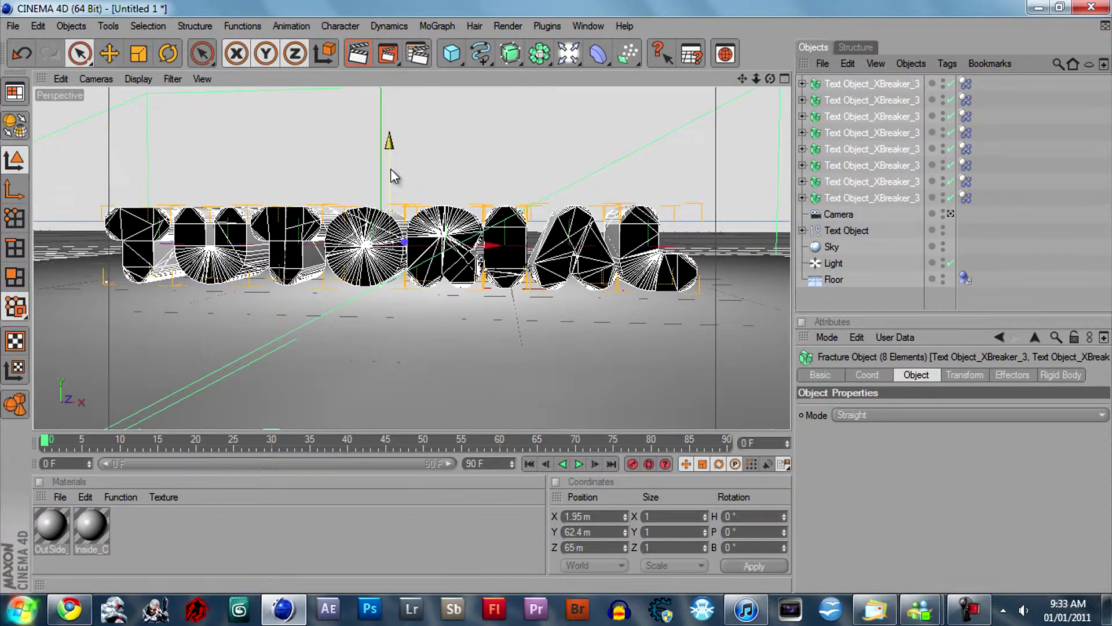
{"action": "left_click_drag", "start_coordinate": [394, 176], "coordinate": [558, 294]}
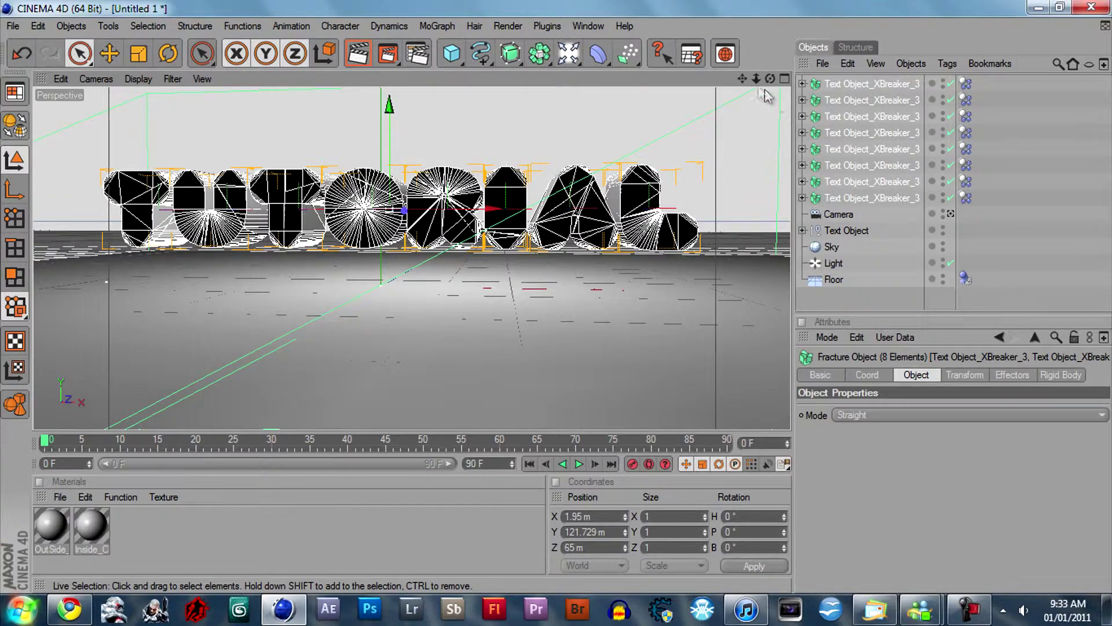
{"action": "left_click_drag", "start_coordinate": [743, 80], "coordinate": [556, 302]}
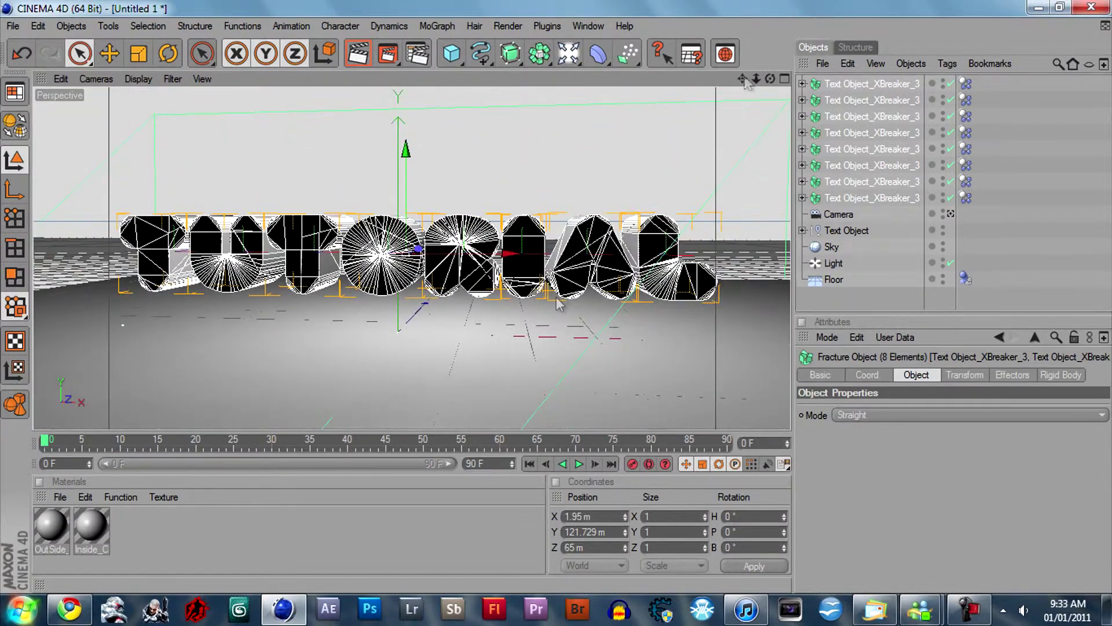
- Deselect the fractured letters and scrub the timeline forward to frame 3
{"action": "left_click_drag", "start_coordinate": [770, 80], "coordinate": [882, 50]}
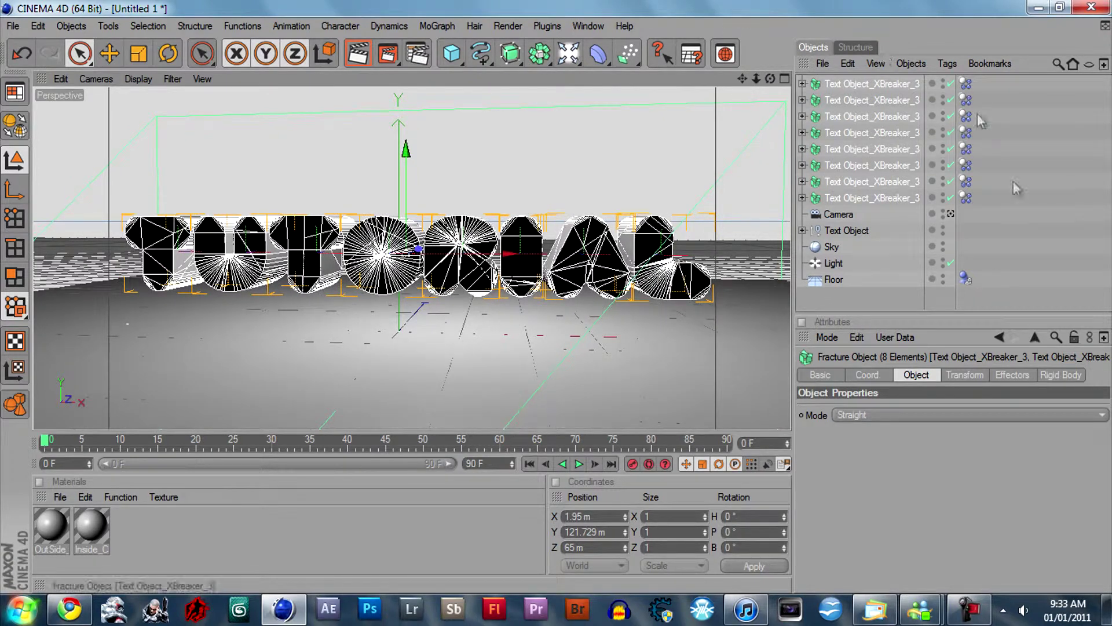
{"action": "left_click", "coordinate": [857, 308]}
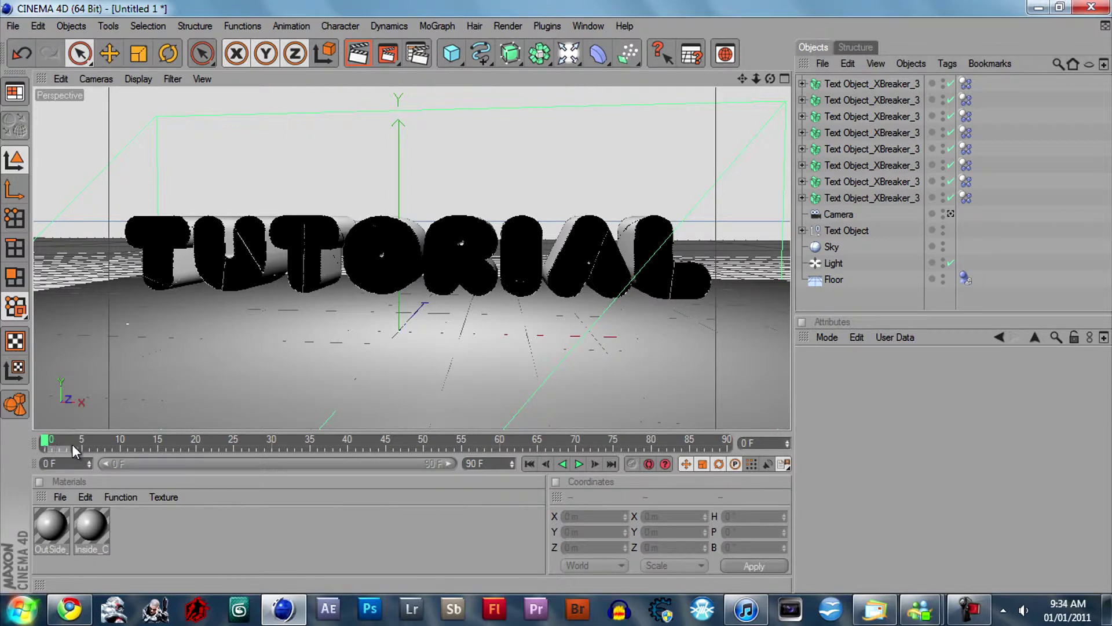
{"action": "left_click_drag", "start_coordinate": [47, 443], "coordinate": [136, 452]}
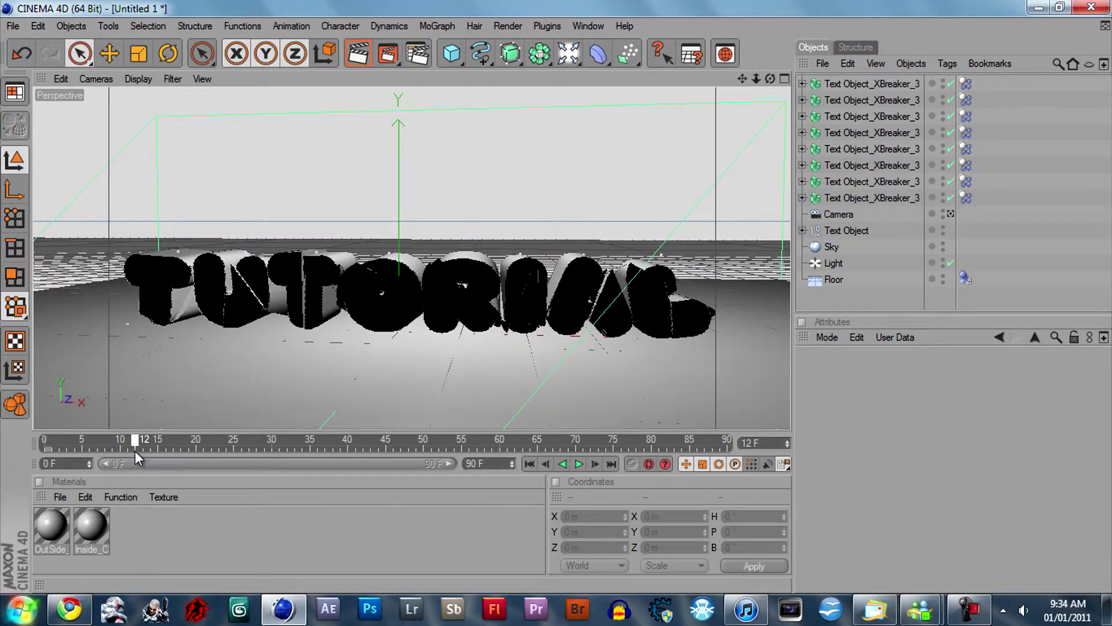
- Play the shattering animation, then rewind and step forward to land on frame 13
{"action": "left_click", "coordinate": [586, 467]}
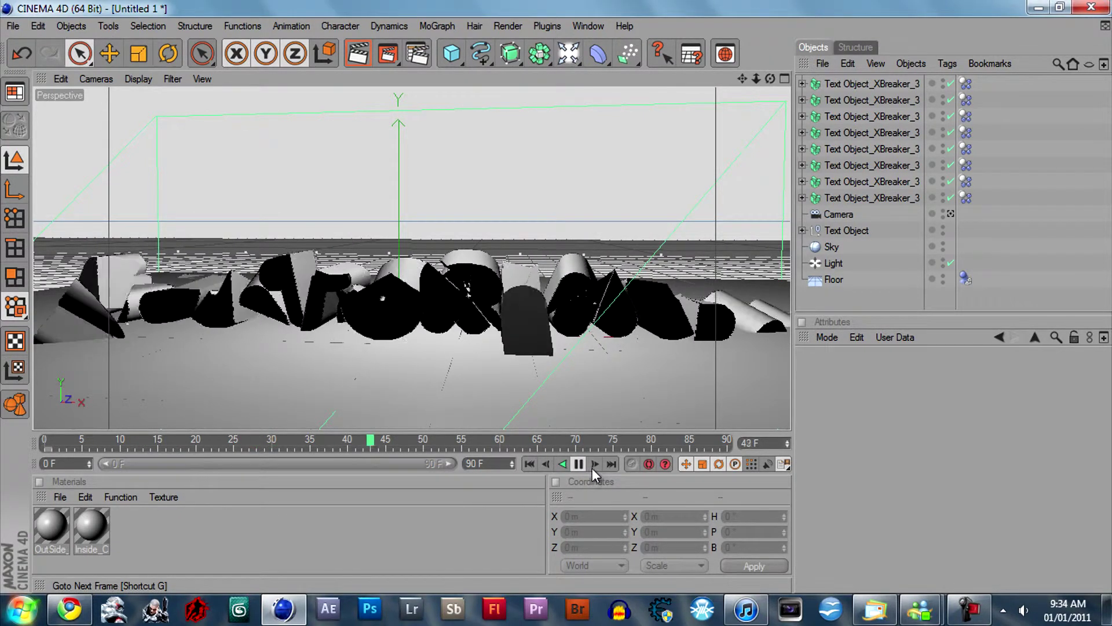
{"action": "left_click", "coordinate": [584, 467]}
{"action": "mouse_move", "coordinate": [450, 441]}
{"action": "left_mouse_down"}
{"action": "mouse_move", "coordinate": [128, 453]}
{"action": "mouse_move", "coordinate": [140, 453]}
{"action": "left_mouse_up"}
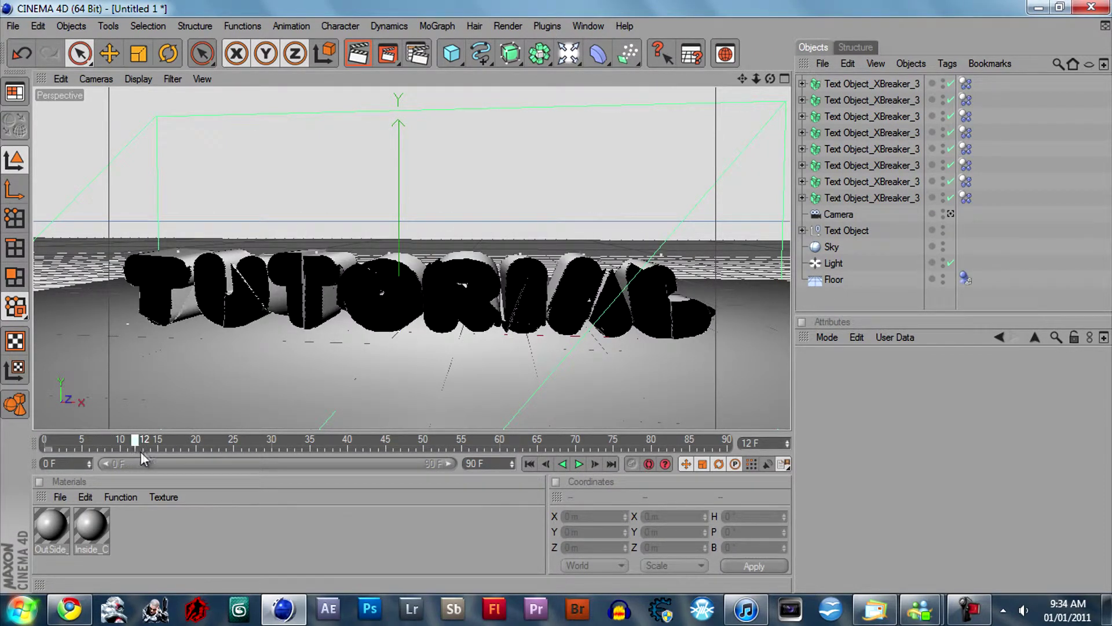
{"action": "left_click", "coordinate": [594, 468]}
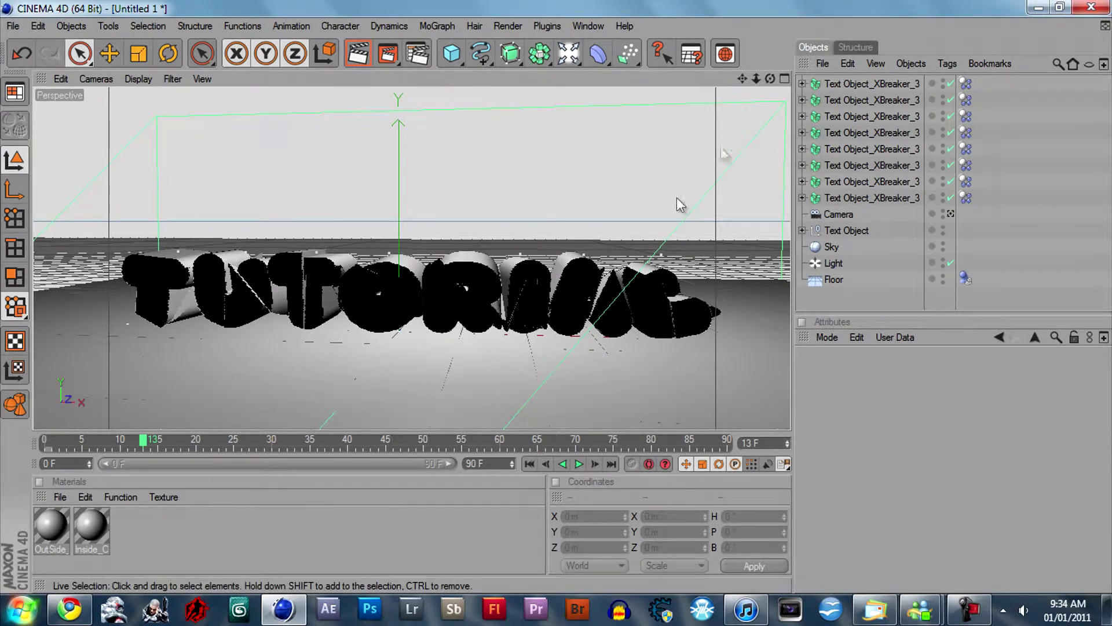
{"action": "left_click", "coordinate": [834, 214]}
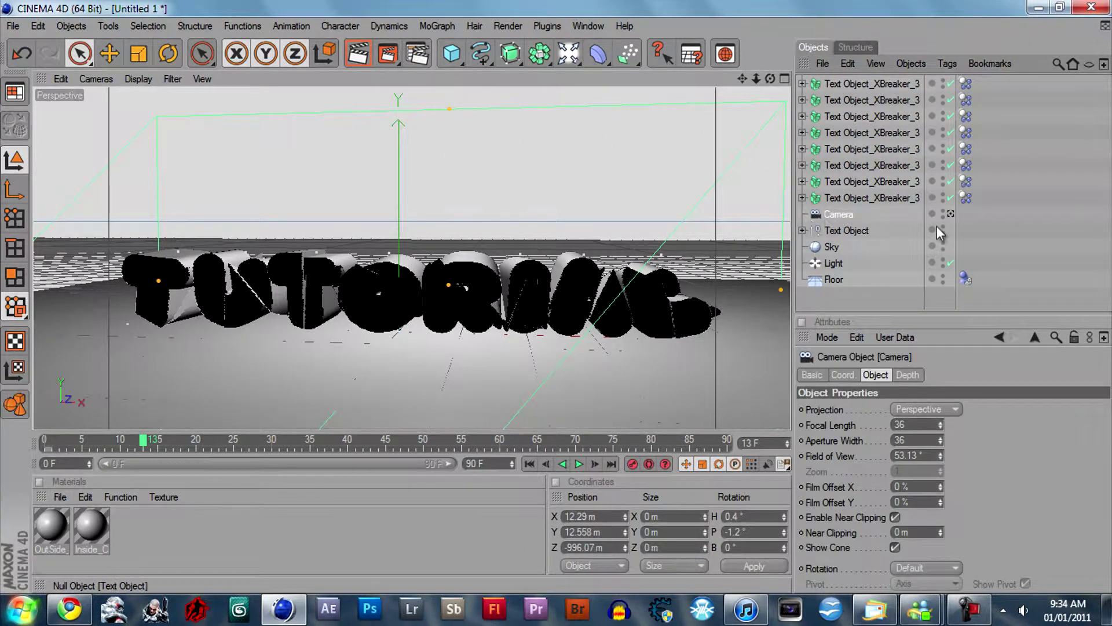
- Look through the scene camera, frame the fractured word front-on, and select the Inside_Cut material
{"action": "left_click", "coordinate": [951, 213]}
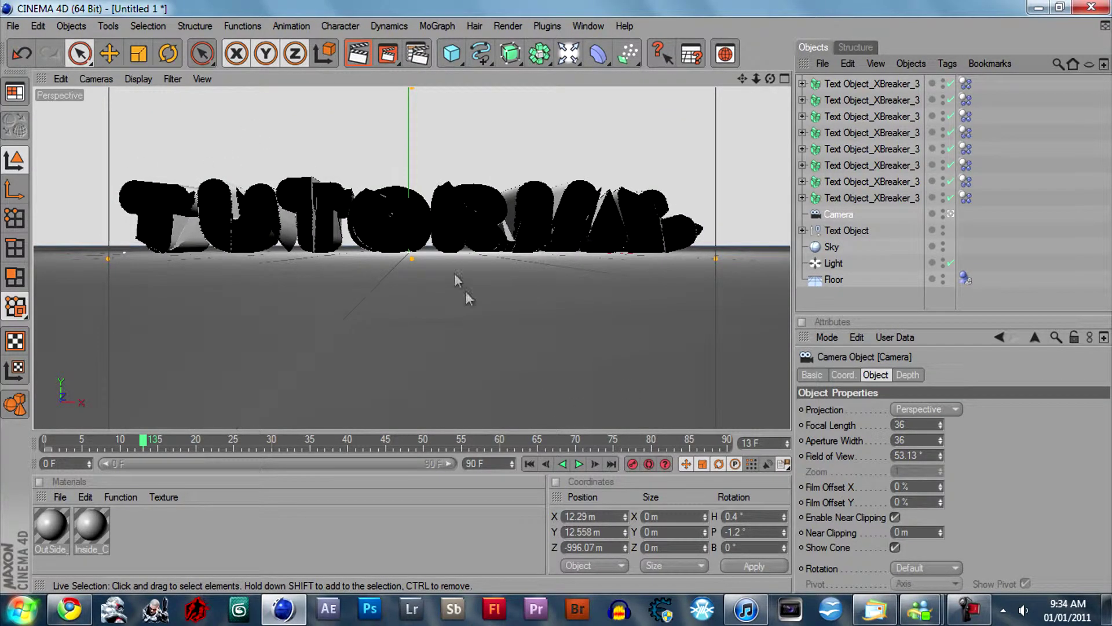
{"action": "left_click_drag", "start_coordinate": [757, 80], "coordinate": [557, 297]}
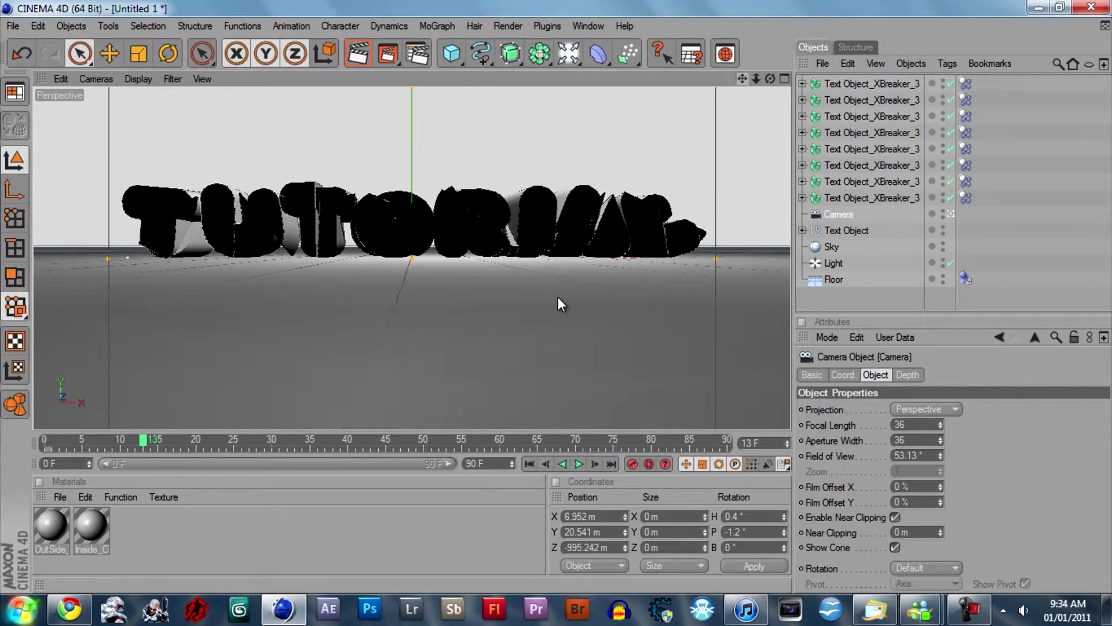
{"action": "left_click", "coordinate": [93, 530]}
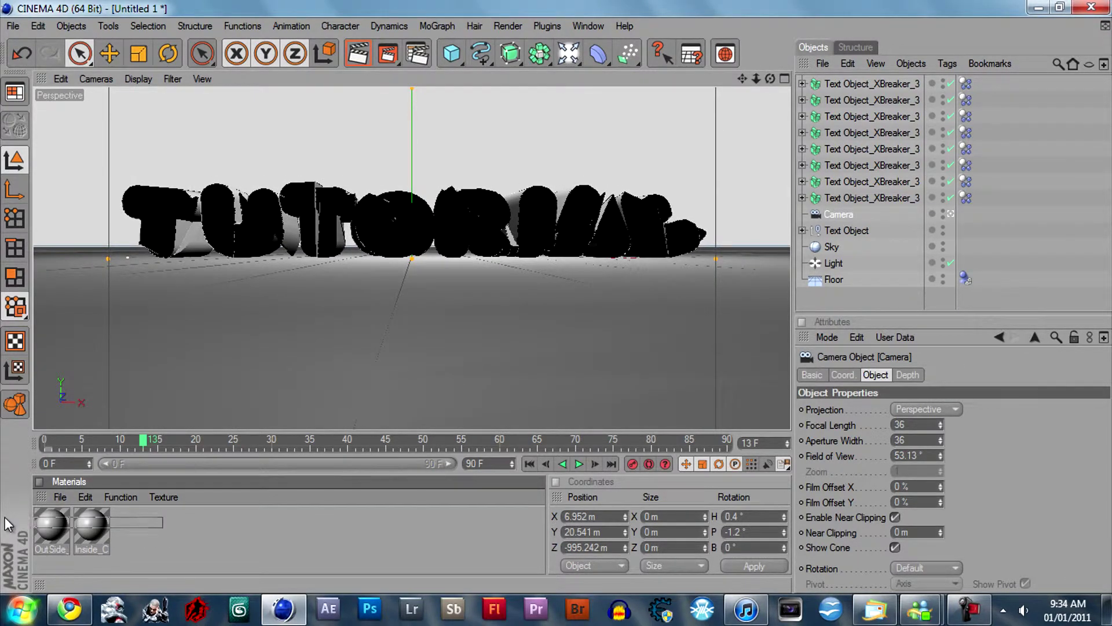
{"action": "left_click", "coordinate": [112, 540]}
- Open the Inside_Cut material and change its colour from red to yellow
{"action": "left_click", "coordinate": [90, 530]}
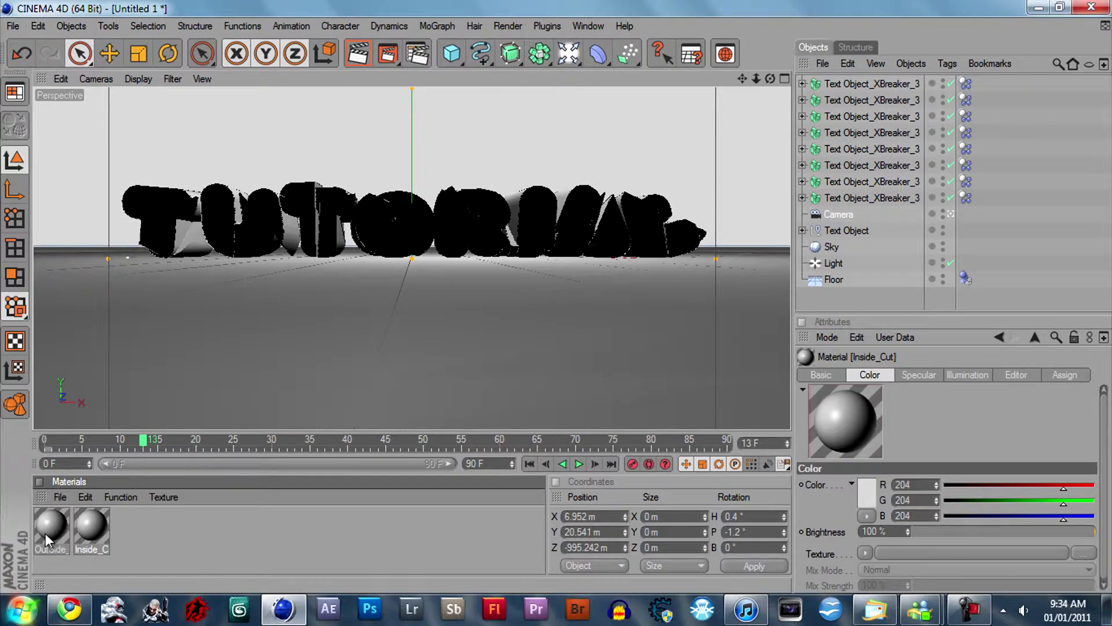
{"action": "left_click", "coordinate": [51, 527]}
{"action": "left_click", "coordinate": [108, 536]}
{"action": "double_click", "coordinate": [107, 532]}
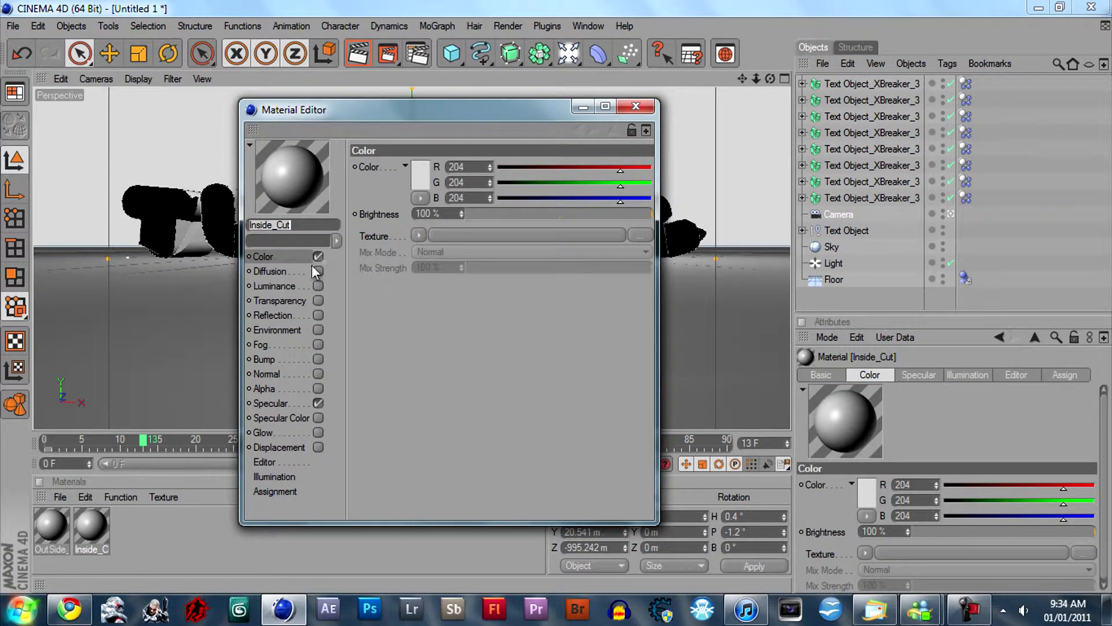
{"action": "left_click", "coordinate": [428, 185]}
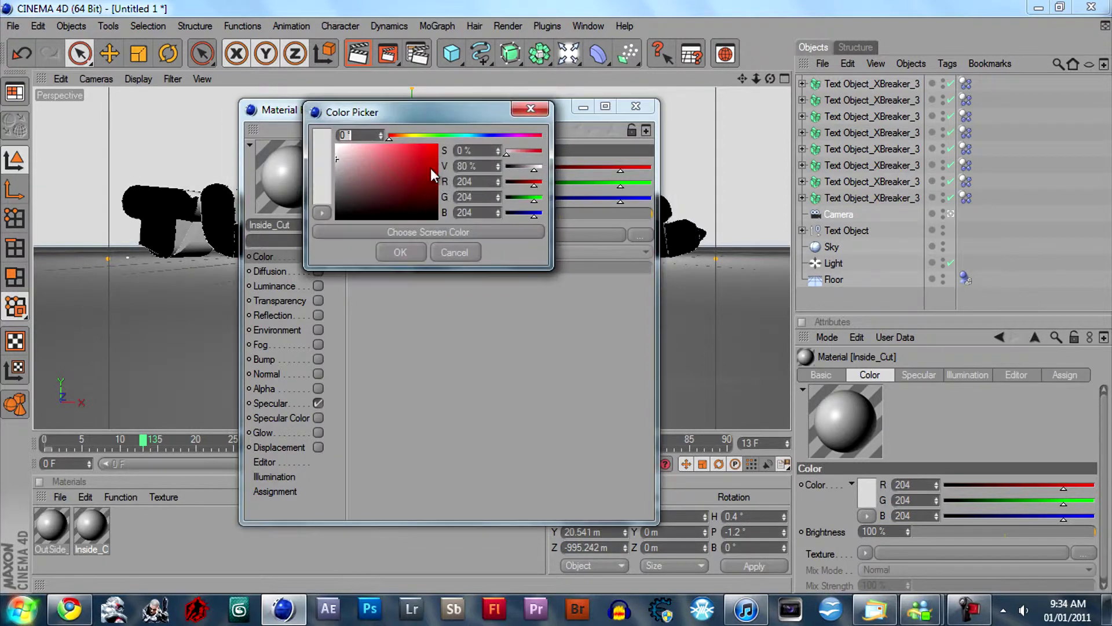
{"action": "left_click_drag", "start_coordinate": [401, 139], "coordinate": [566, 166]}
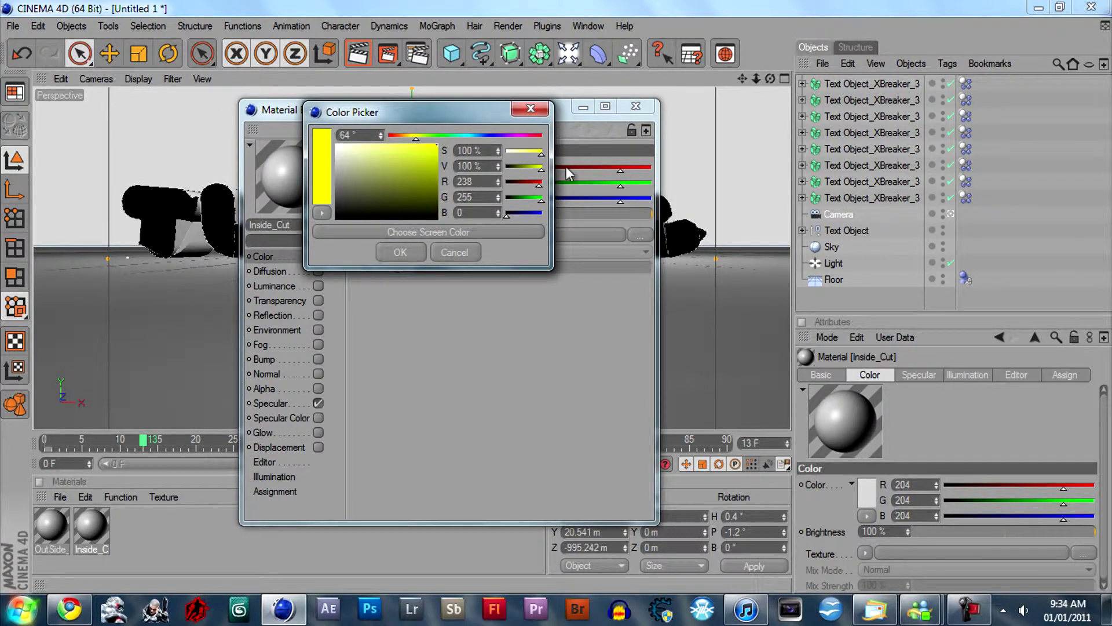
{"action": "left_click", "coordinate": [382, 247]}
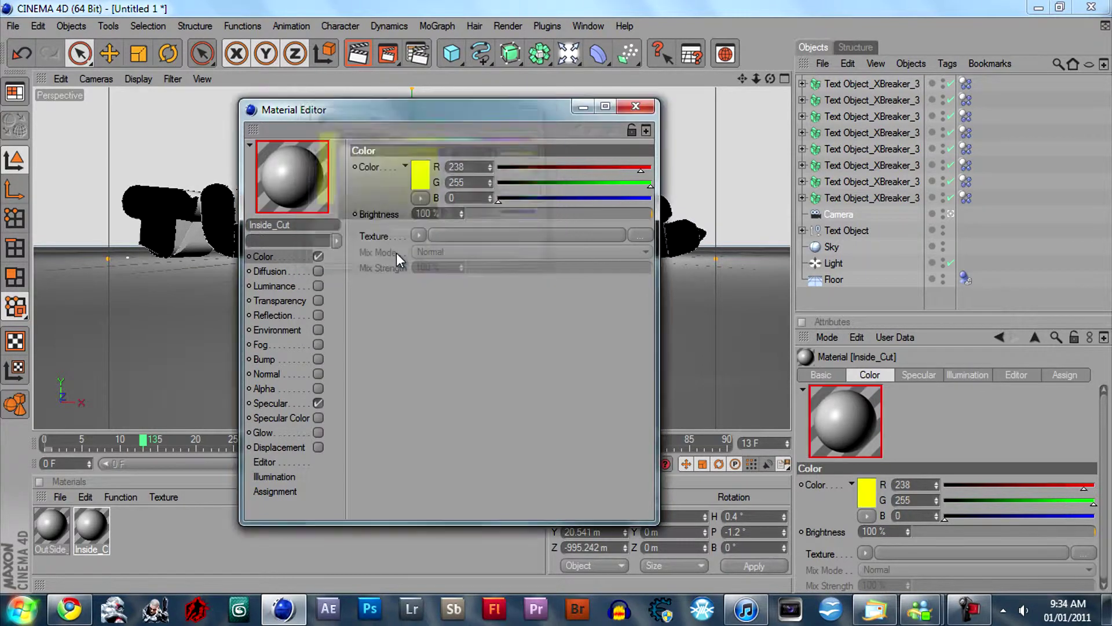
- Enable Inside_Cut reflection using a Fresnel texture at 5% brightness
{"action": "left_click", "coordinate": [298, 317]}
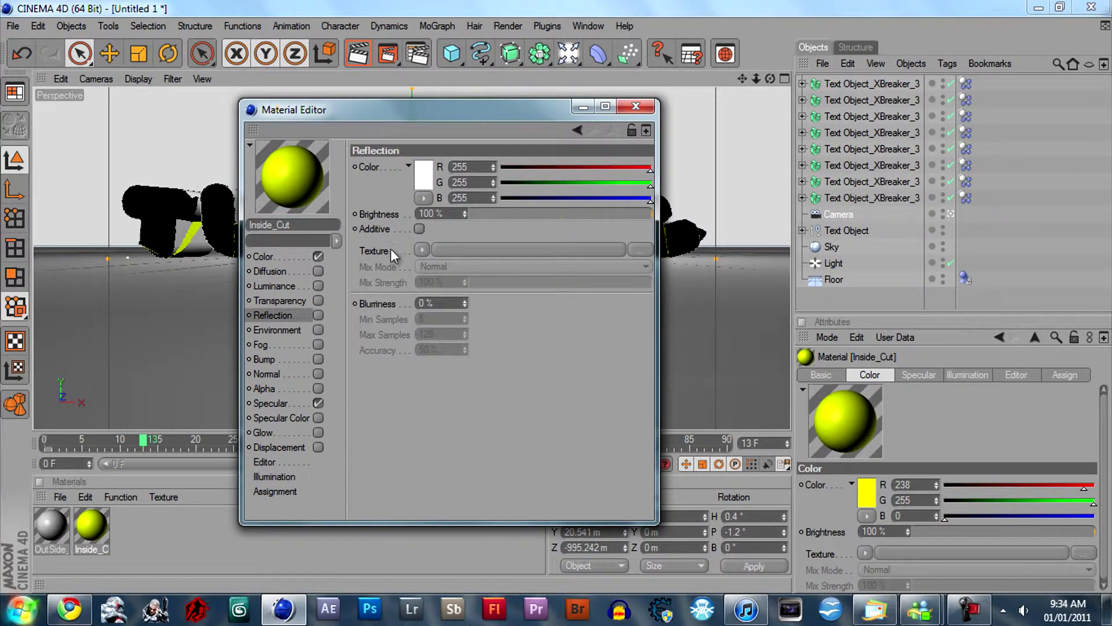
{"action": "left_click", "coordinate": [317, 315]}
{"action": "left_click", "coordinate": [423, 250]}
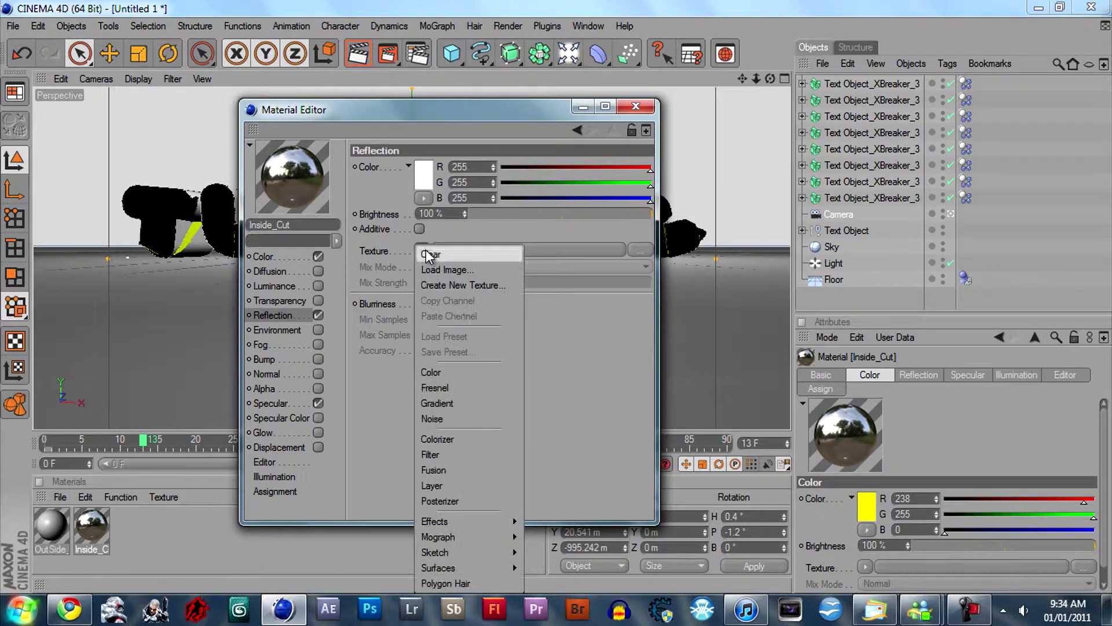
{"action": "left_click", "coordinate": [483, 386]}
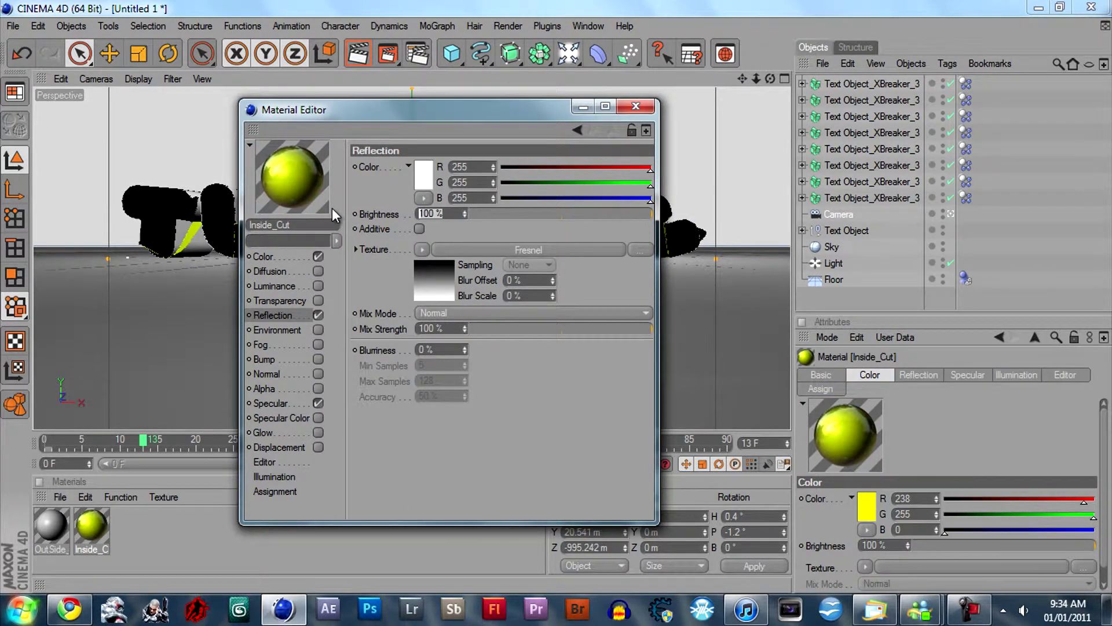
{"action": "type", "text": "5"}
{"action": "key", "text": "Return"}
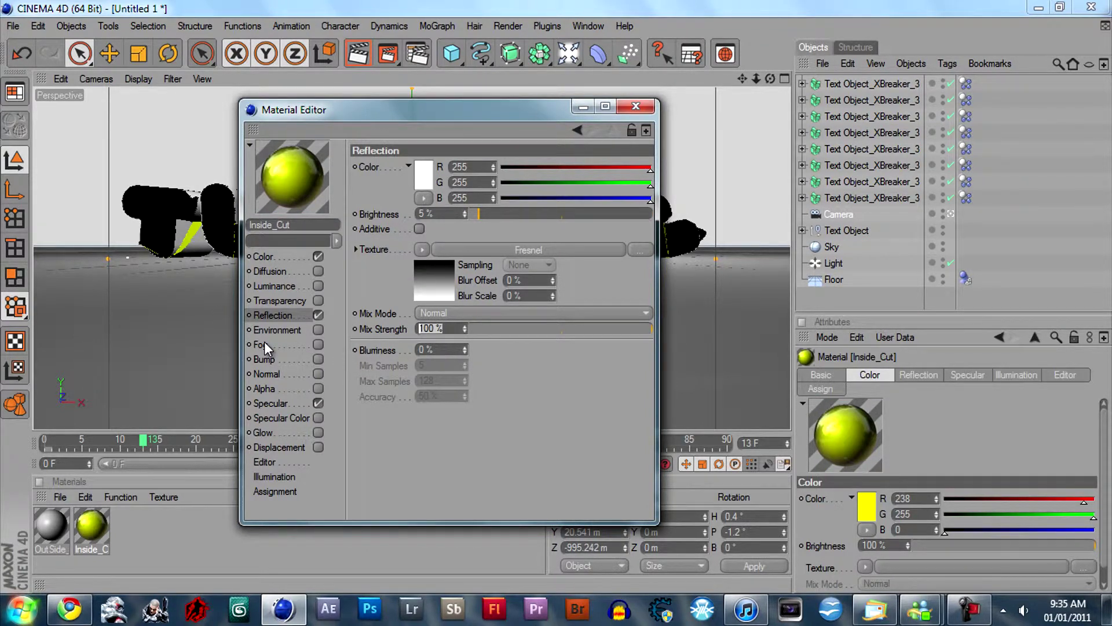
- Set the reflection mix strength to 7% and close the Material Editor
{"action": "type", "text": "3"}
{"action": "key", "text": "Return"}
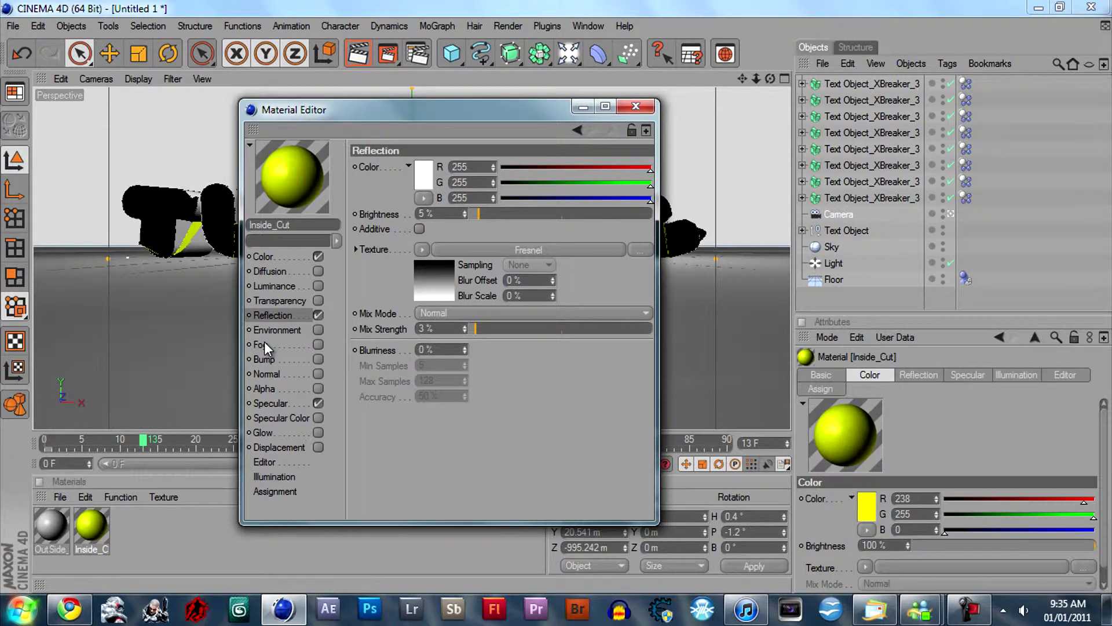
{"action": "double_click", "coordinate": [427, 329]}
{"action": "type", "text": "7"}
{"action": "key", "text": "Return"}
{"action": "left_click", "coordinate": [272, 403]}
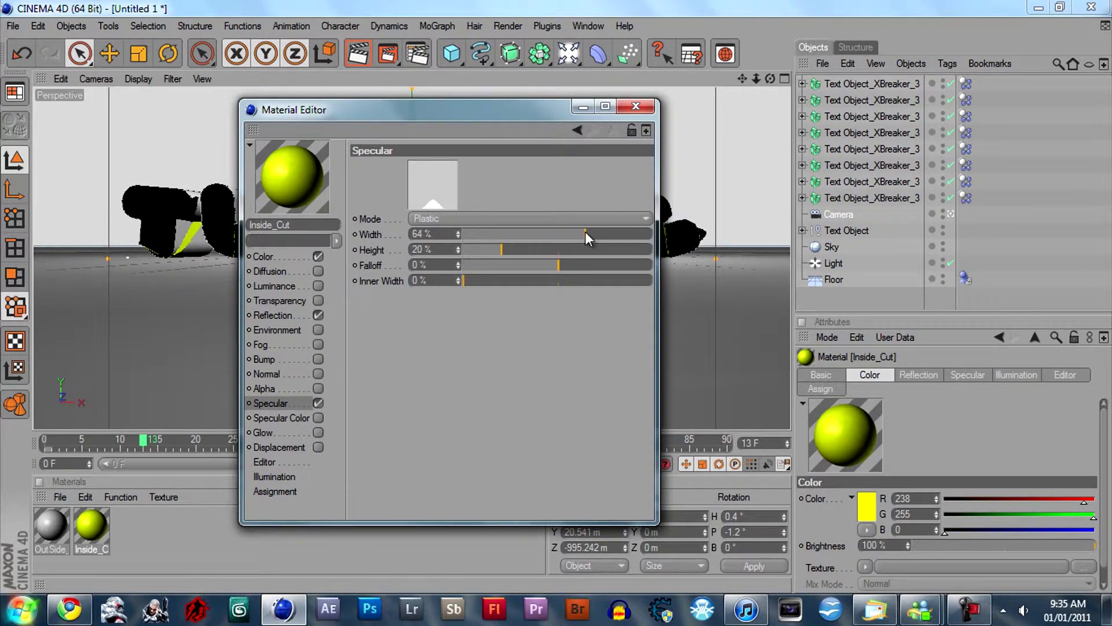
{"action": "left_click", "coordinate": [635, 106]}
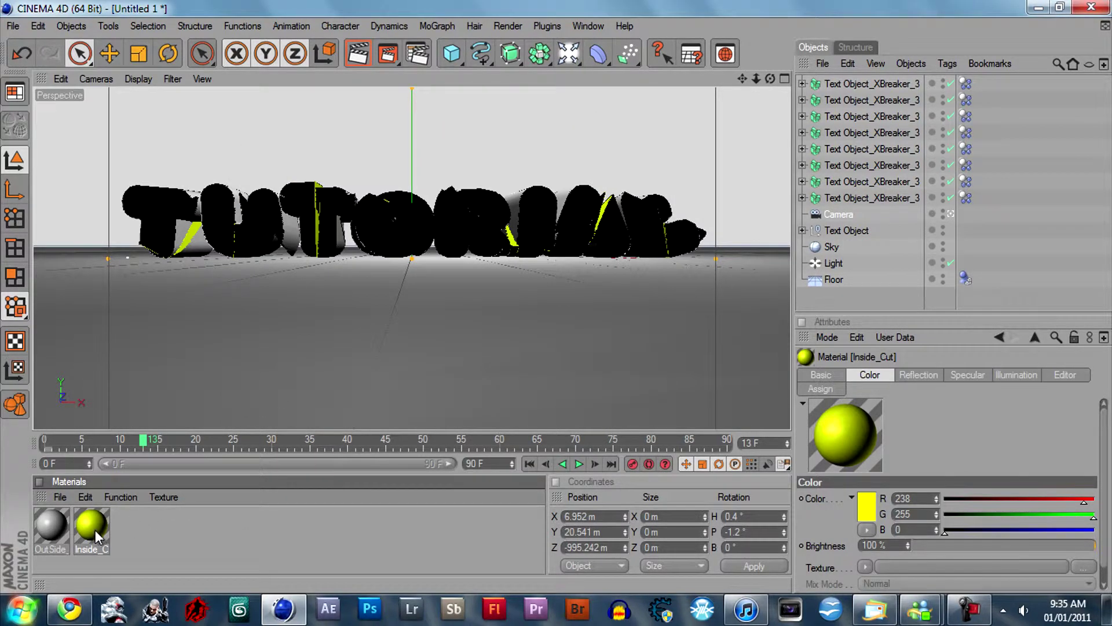
- Make OutSide_Cut pure white (255) with specular width 75% and height 33%
{"action": "double_click", "coordinate": [53, 533]}
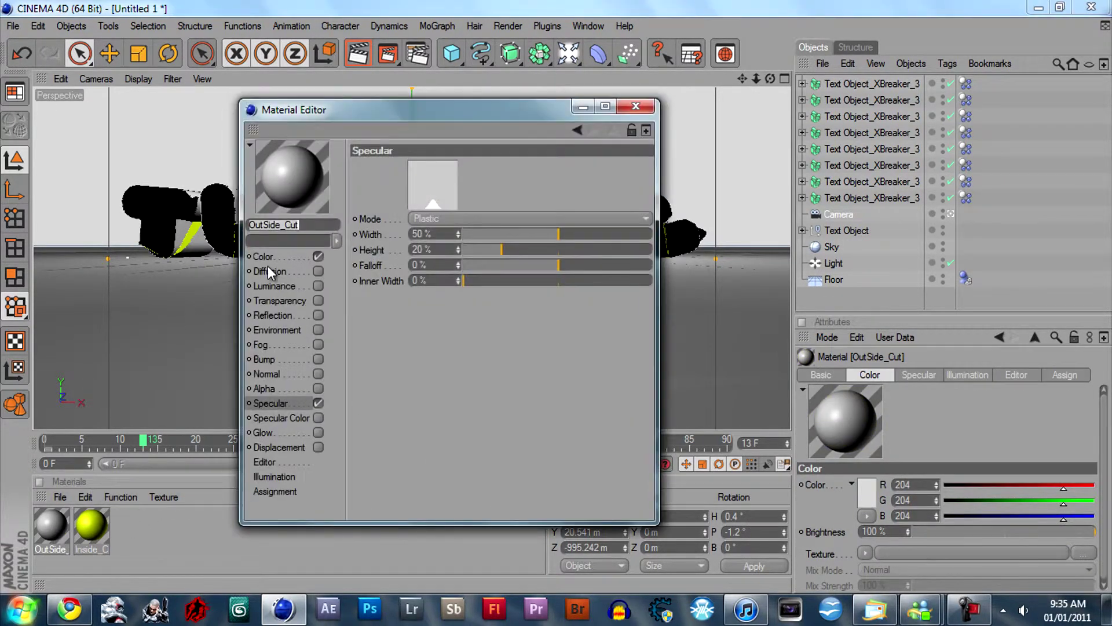
{"action": "left_click", "coordinate": [335, 255]}
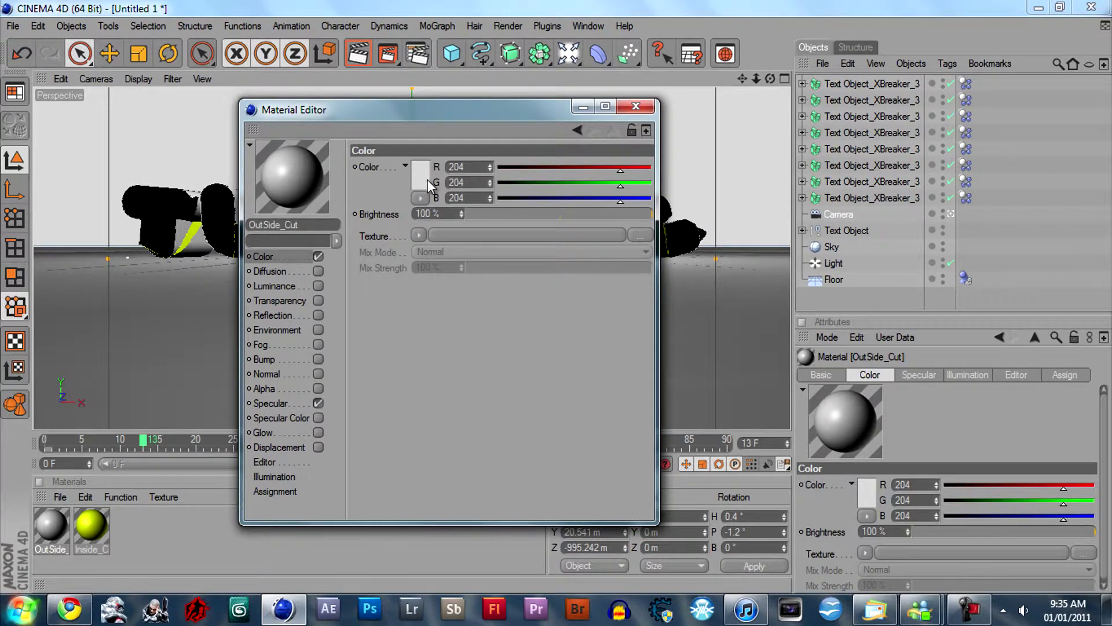
{"action": "left_click", "coordinate": [423, 177]}
{"action": "left_click", "coordinate": [397, 246]}
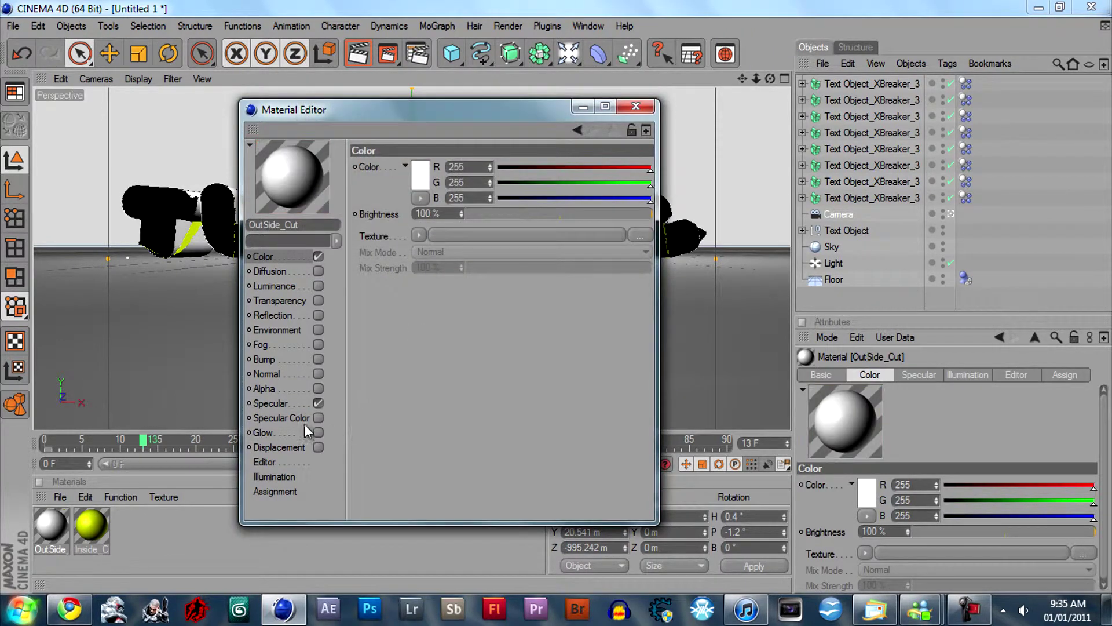
{"action": "left_click", "coordinate": [280, 405]}
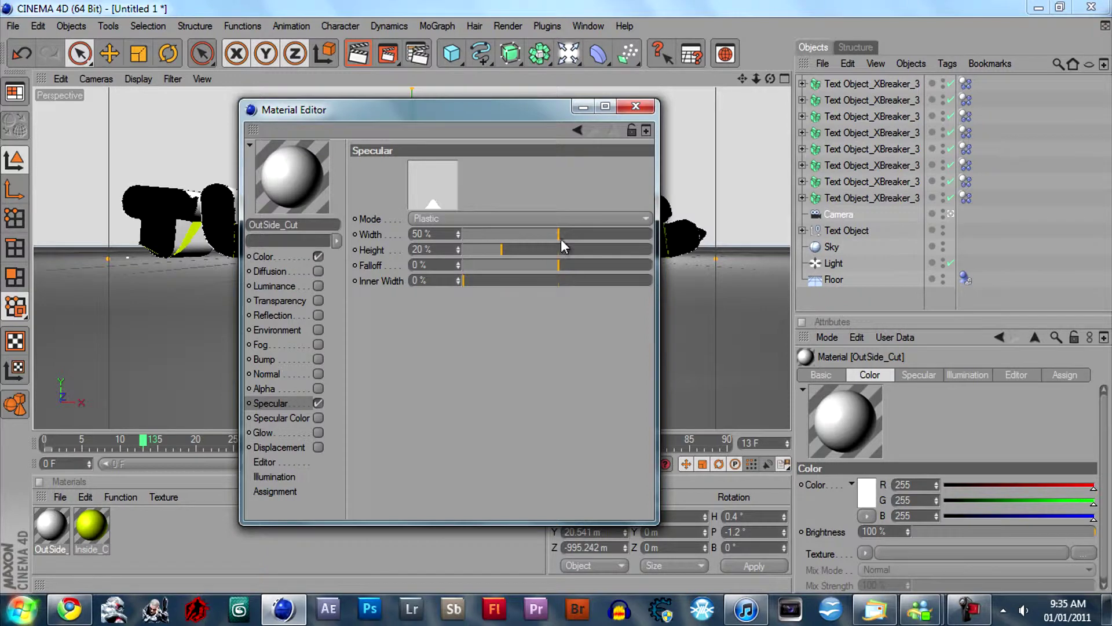
{"action": "left_click_drag", "start_coordinate": [559, 235], "coordinate": [607, 234]}
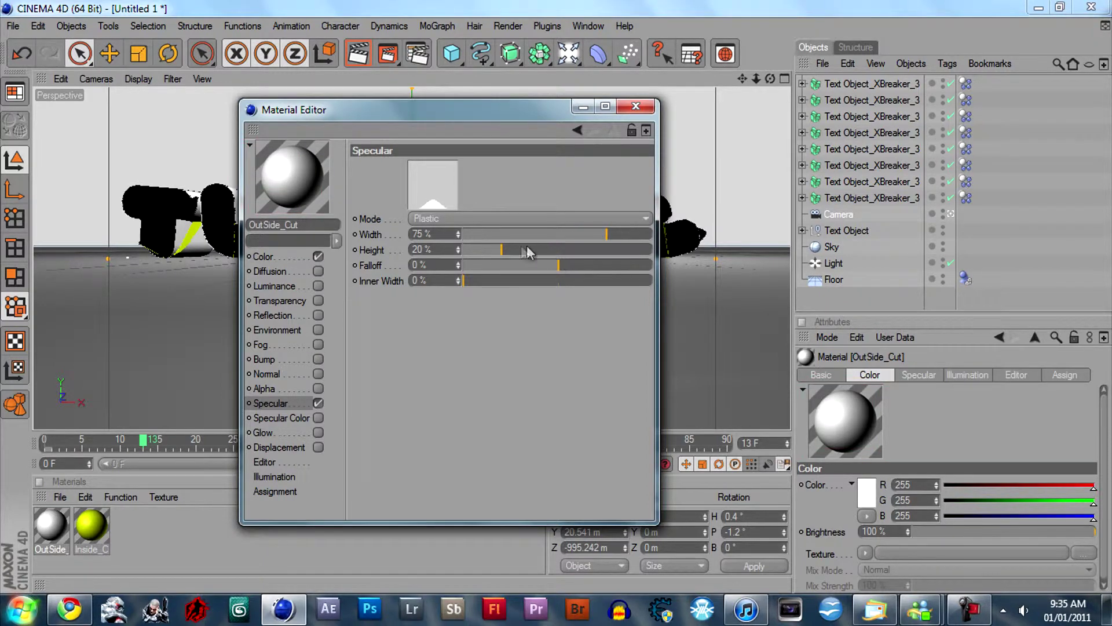
{"action": "mouse_move", "coordinate": [527, 245]}
{"action": "left_mouse_down"}
{"action": "mouse_move", "coordinate": [539, 248]}
{"action": "mouse_move", "coordinate": [525, 250]}
{"action": "left_mouse_up"}
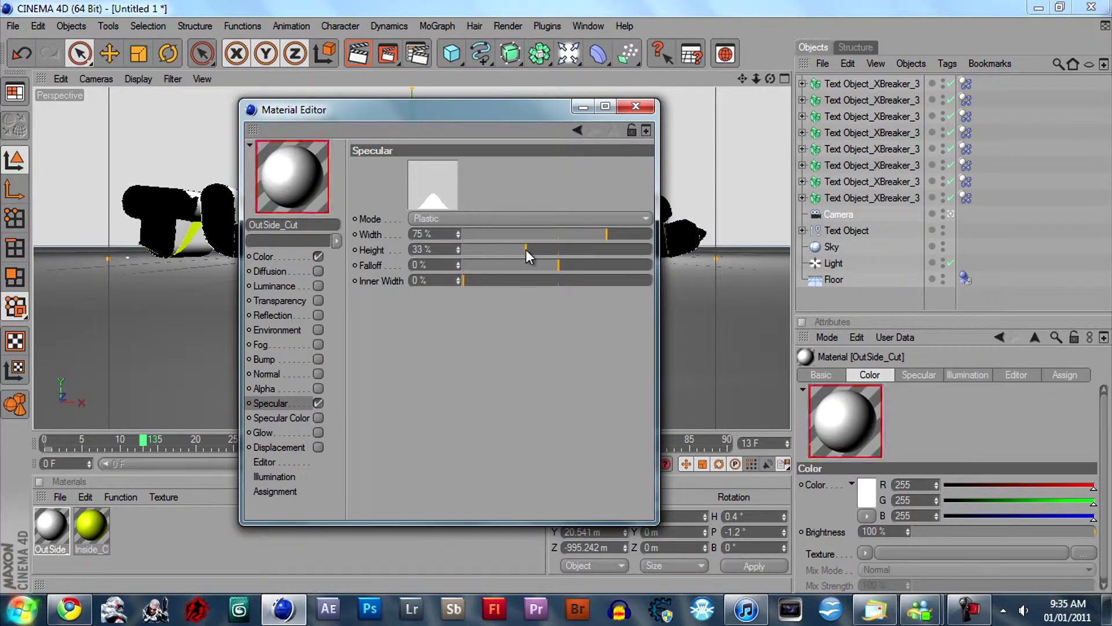
{"action": "left_click", "coordinate": [636, 107]}
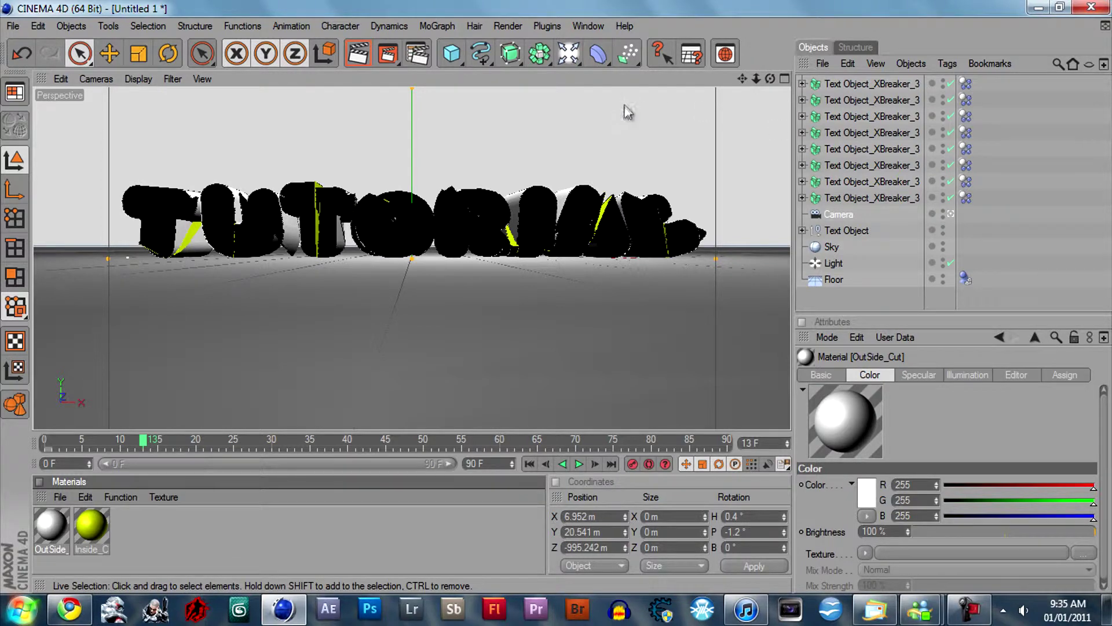
- Clear the object selection and review the Render Settings
{"action": "left_click", "coordinate": [842, 293]}
{"action": "key", "text": "ctrl+a"}
{"action": "left_click", "coordinate": [906, 303]}
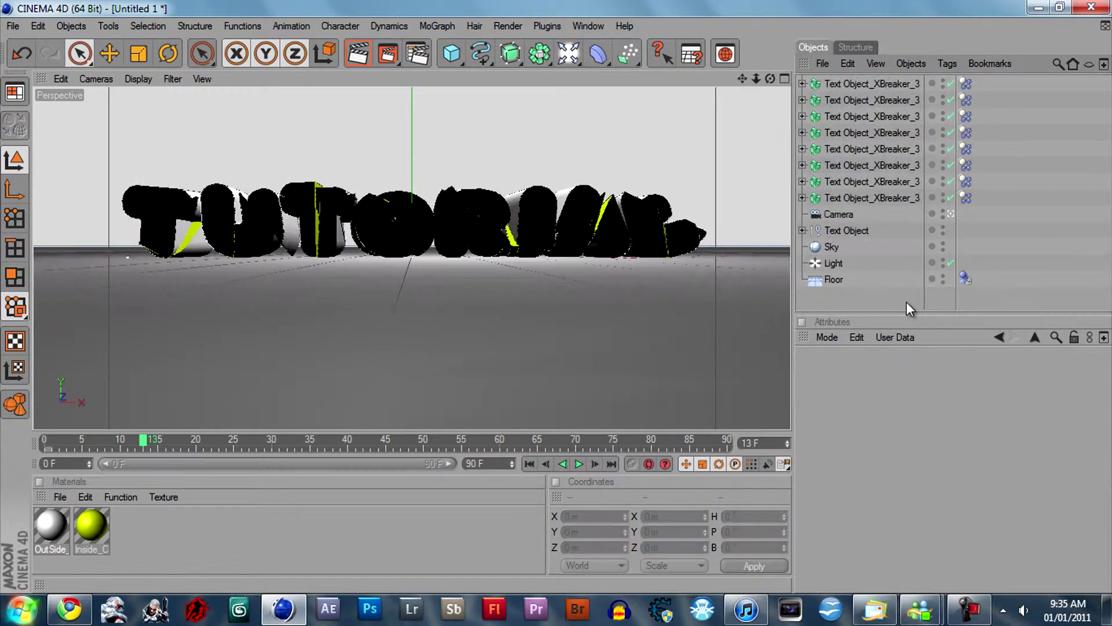
{"action": "left_click", "coordinate": [417, 54]}
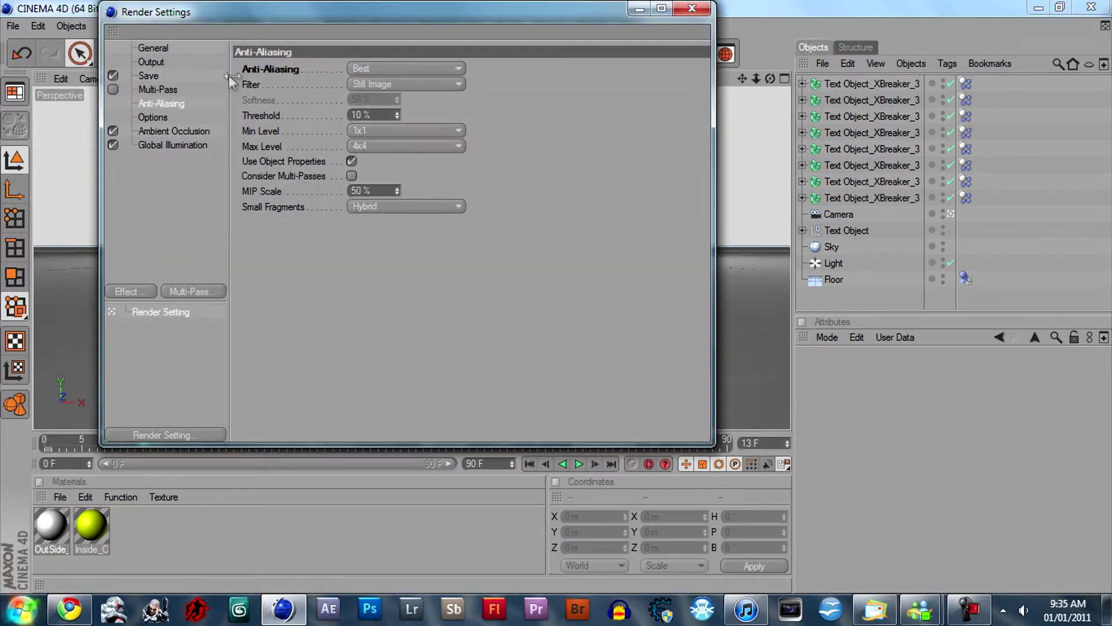
{"action": "left_click", "coordinate": [691, 8]}
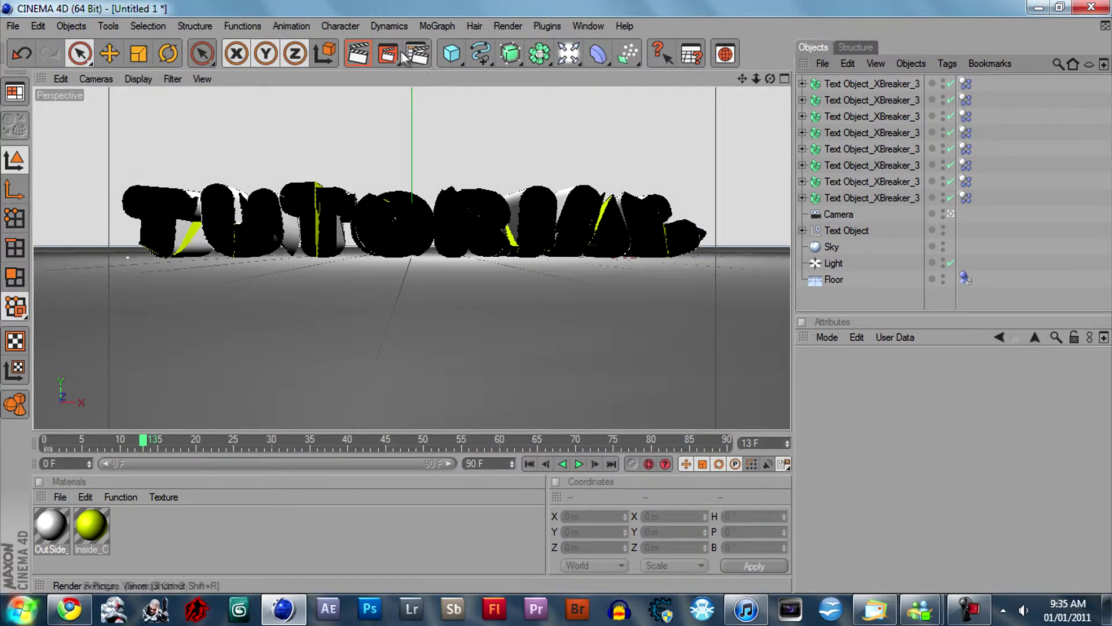
- Render a test region over the T of TUTORIAL through the scene camera
{"action": "left_click_drag", "start_coordinate": [388, 54], "coordinate": [488, 152]}
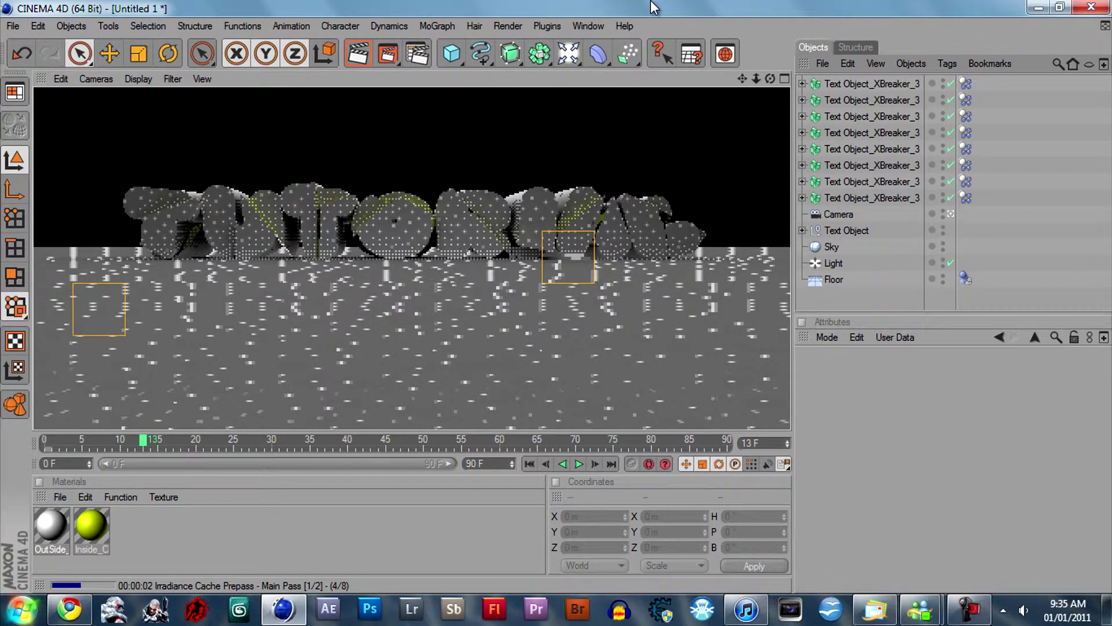
{"action": "left_click", "coordinate": [838, 213]}
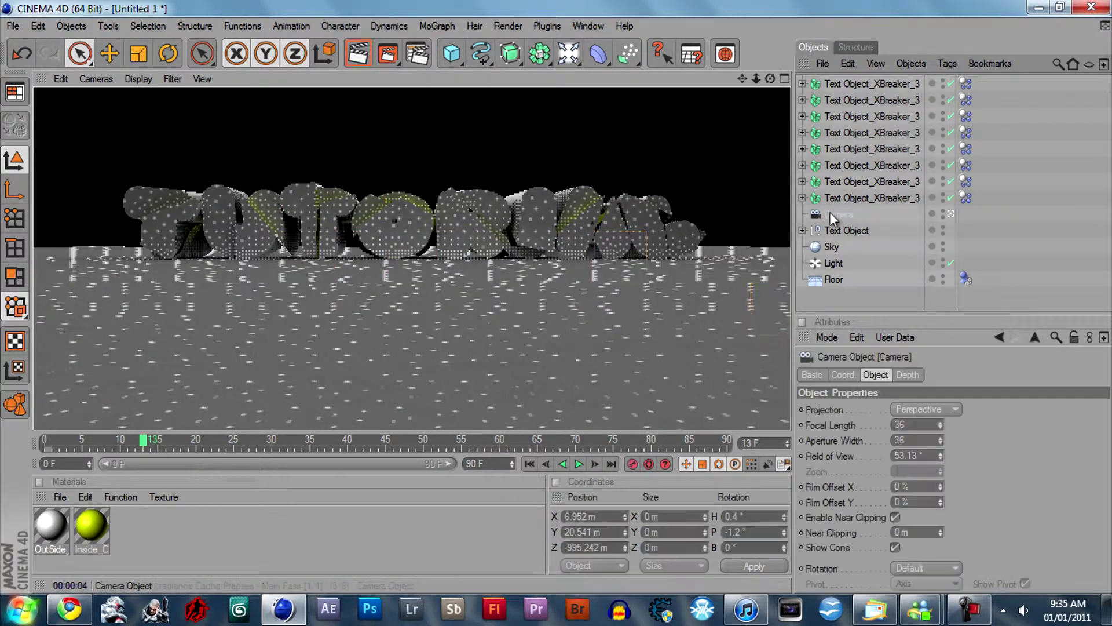
{"action": "left_click_drag", "start_coordinate": [386, 54], "coordinate": [459, 67]}
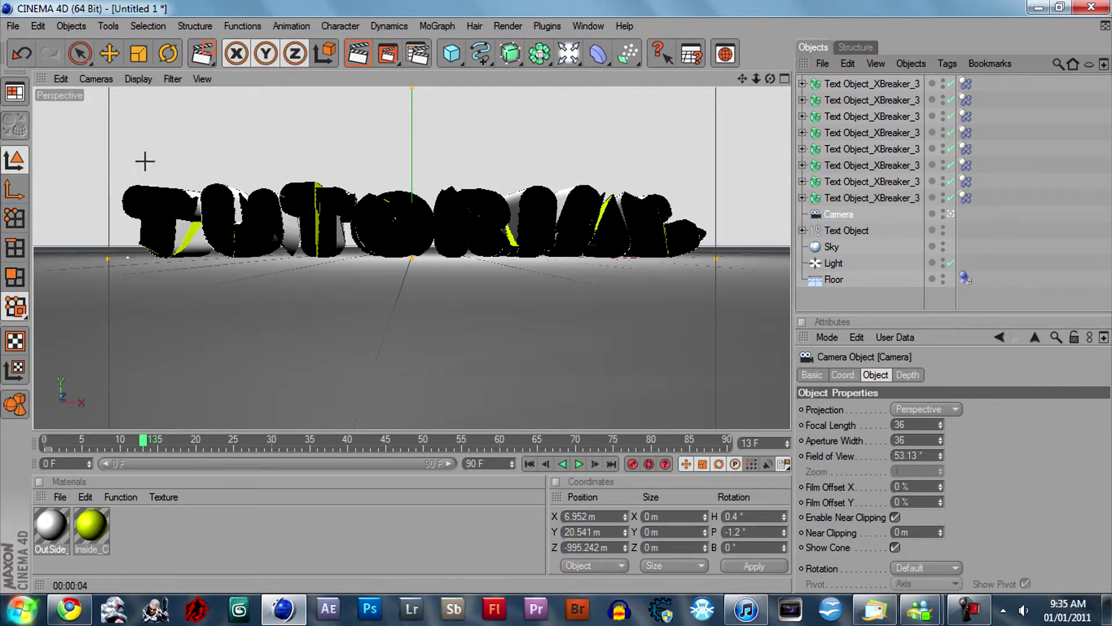
{"action": "left_click_drag", "start_coordinate": [267, 134], "coordinate": [367, 290]}
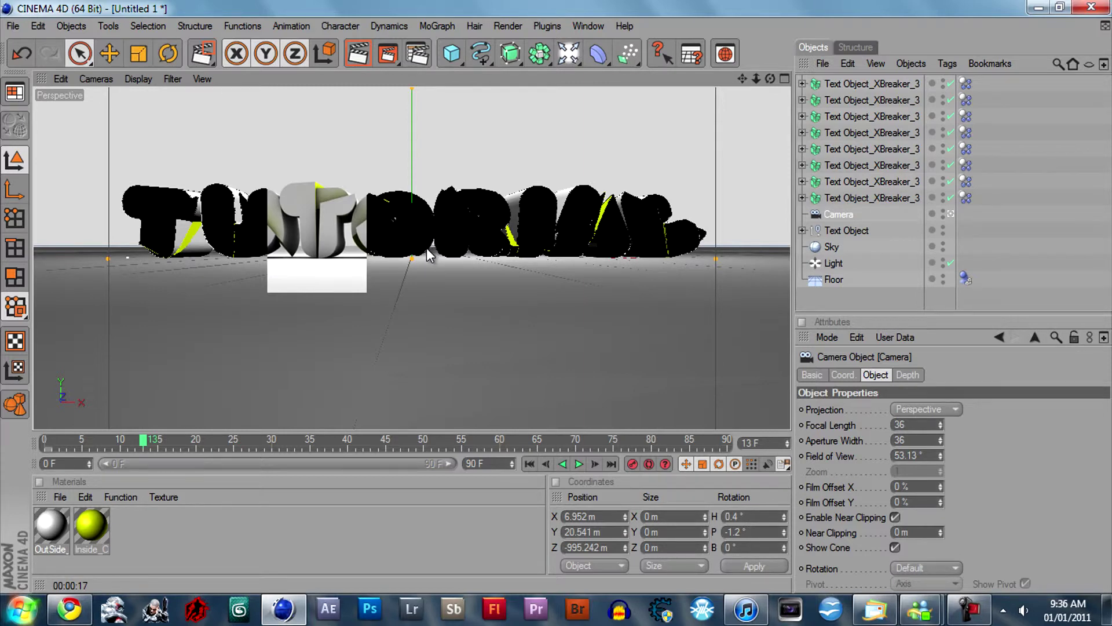
- Render frame 13 at 1920x1080 to a maximised Picture Viewer as Xbreaker0013.jpg
{"action": "left_click", "coordinate": [975, 619]}
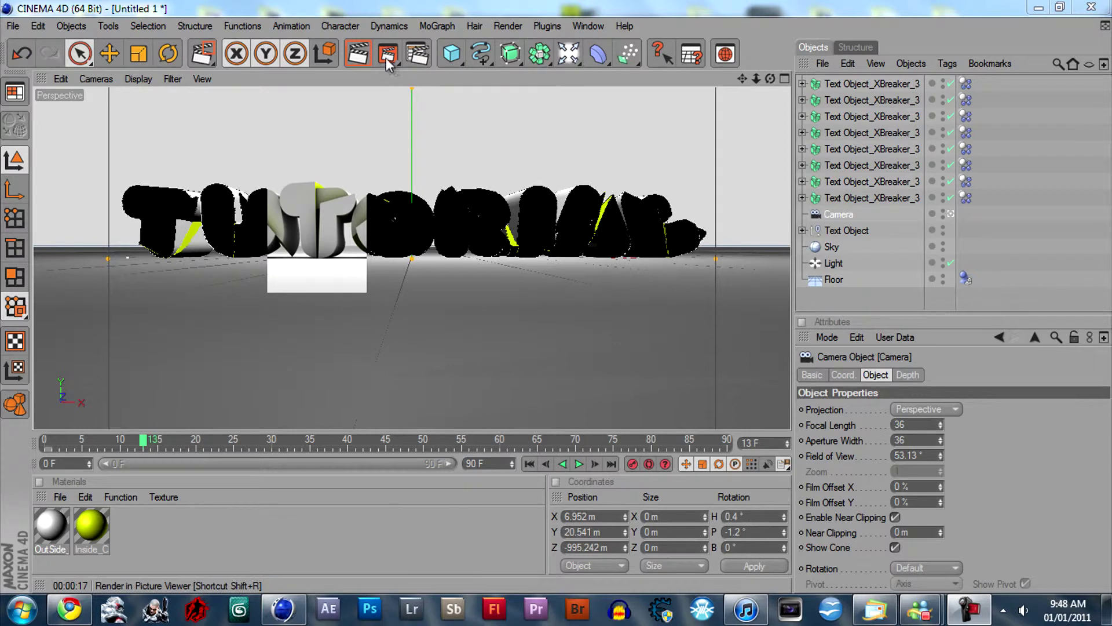
{"action": "left_click", "coordinate": [390, 59]}
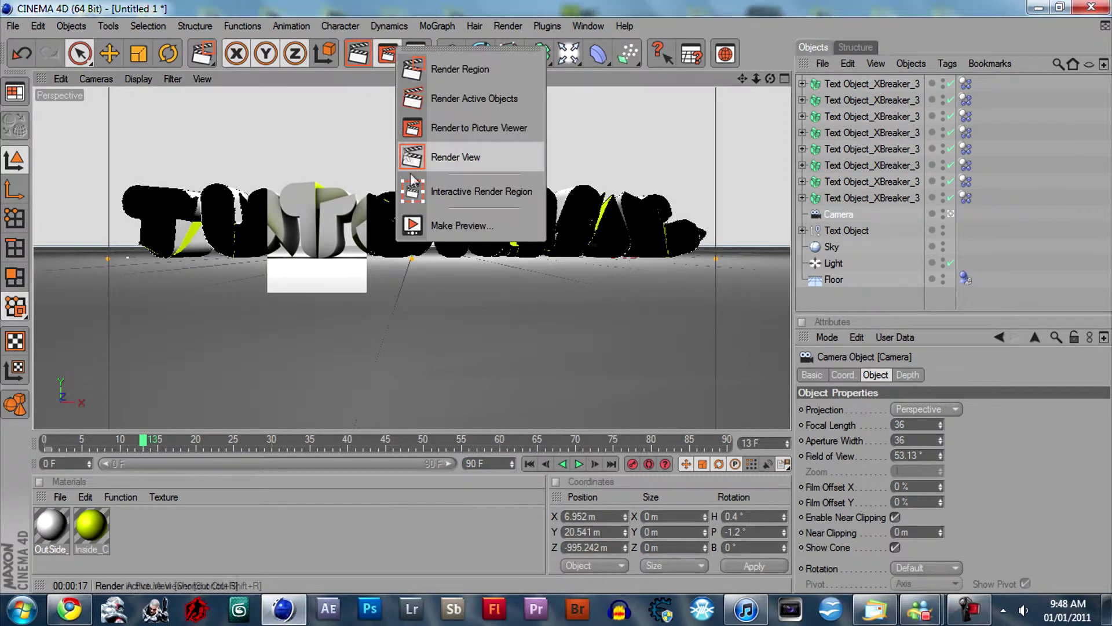
{"action": "left_click", "coordinate": [379, 55]}
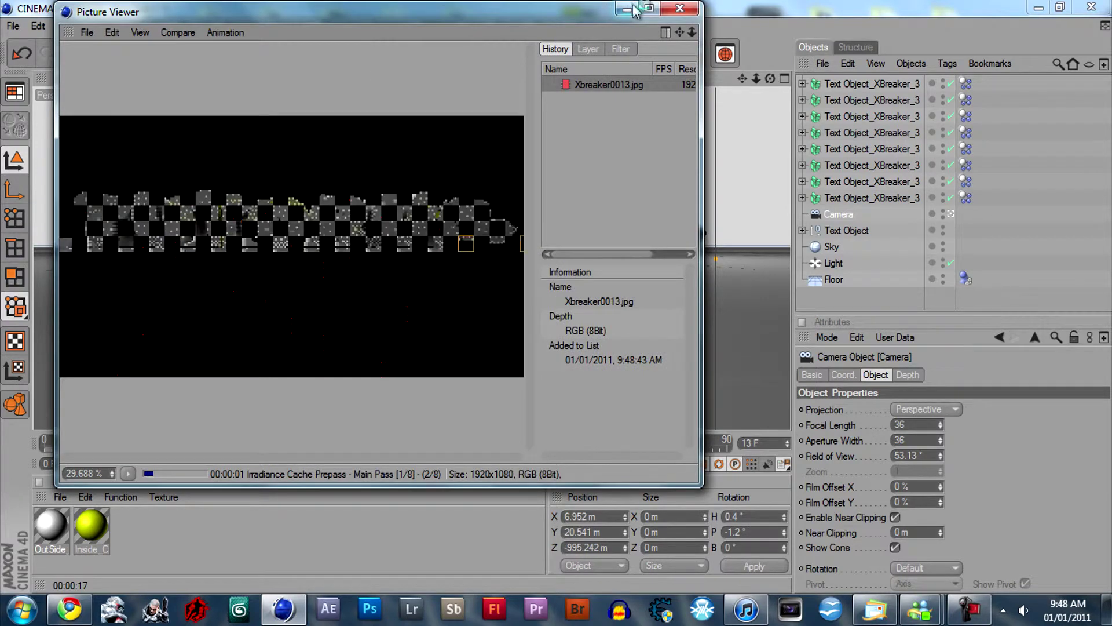
{"action": "left_click", "coordinate": [650, 8]}
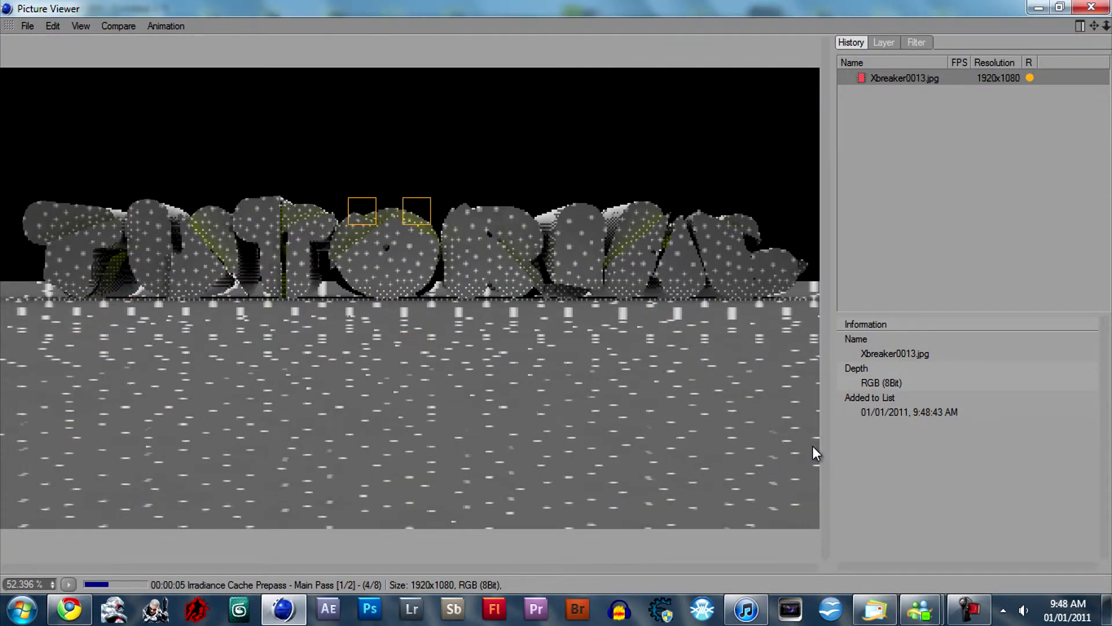
{"action": "mouse_move", "coordinate": [961, 614]}
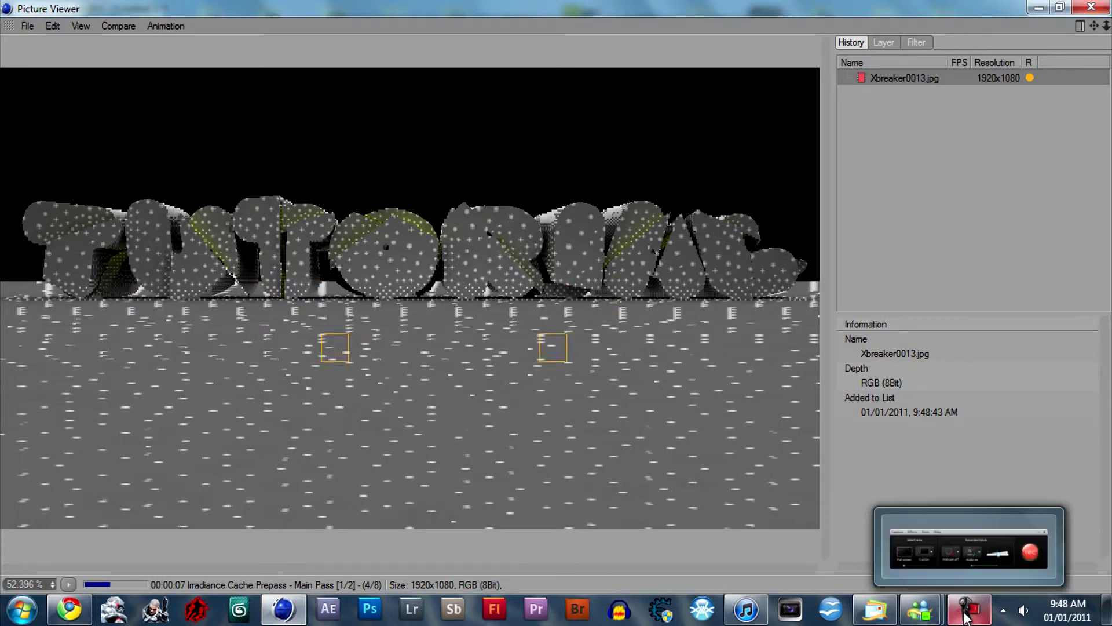
{"action": "left_click", "coordinate": [1020, 555]}
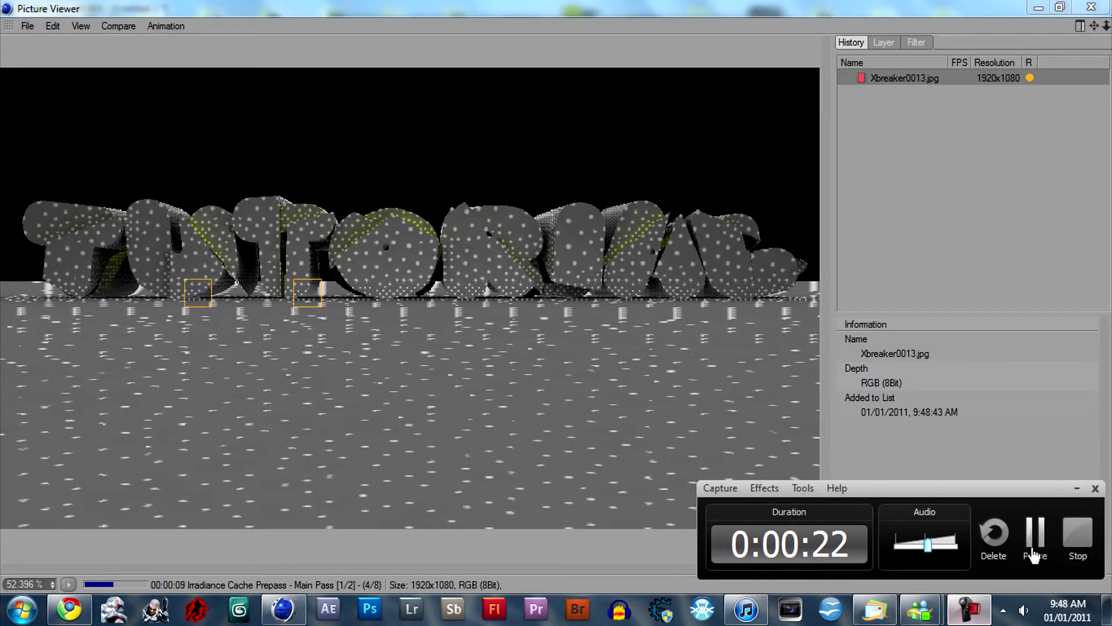